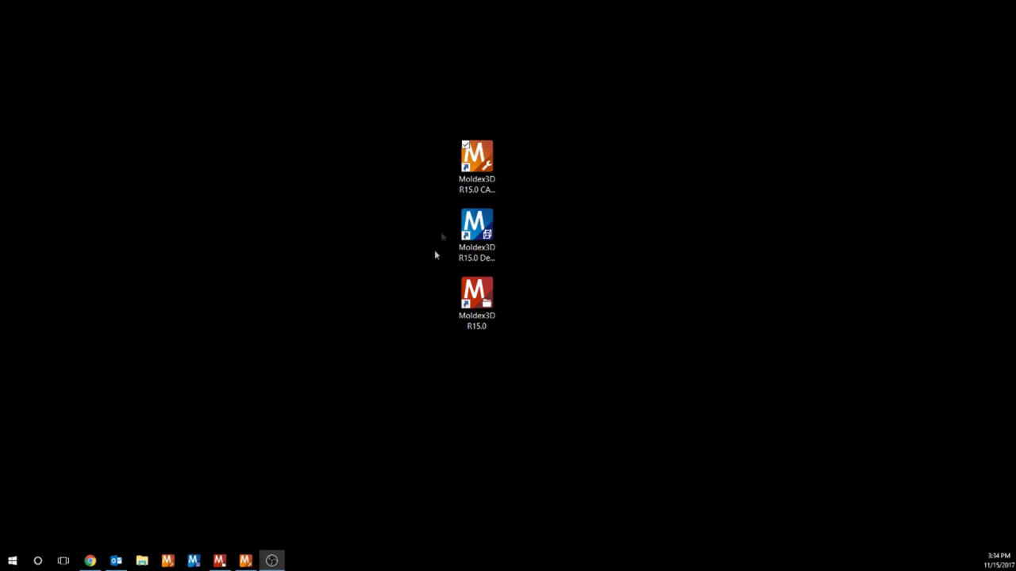
Launch Moldex3D R15.0 CADdoctor from the desktop shortcuts and load Consumer.stp.
click(476, 158)
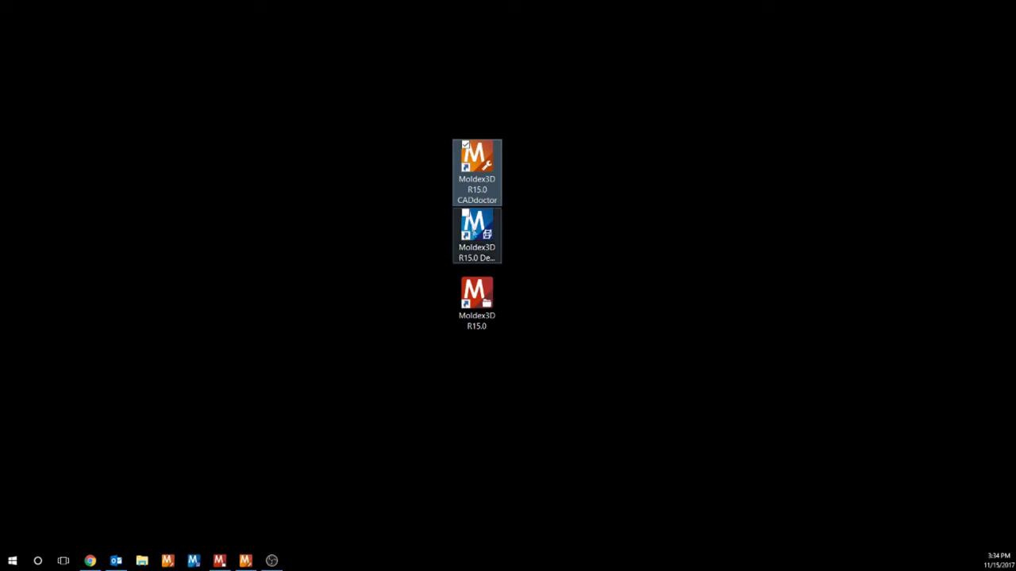
click(475, 235)
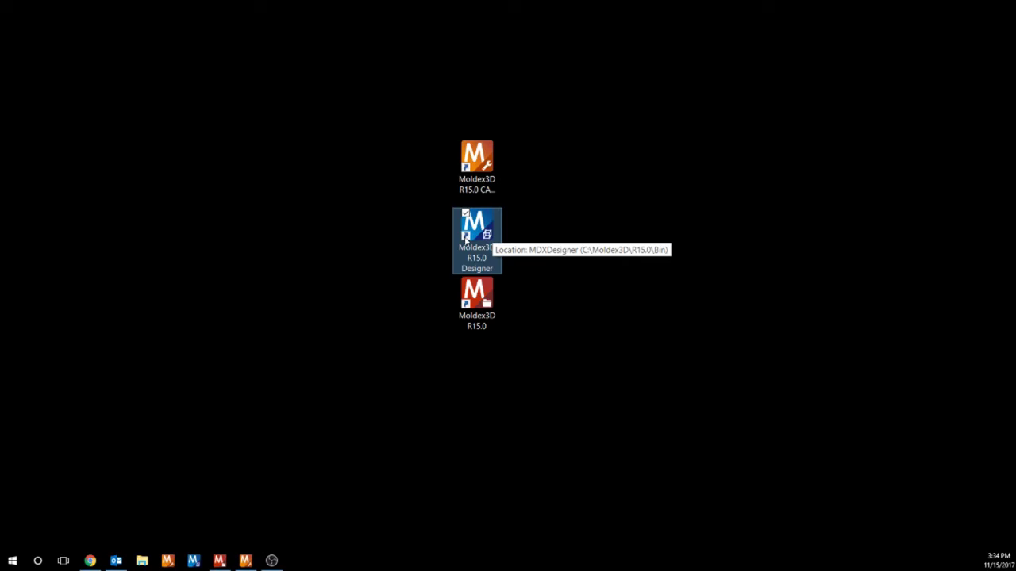
click(485, 304)
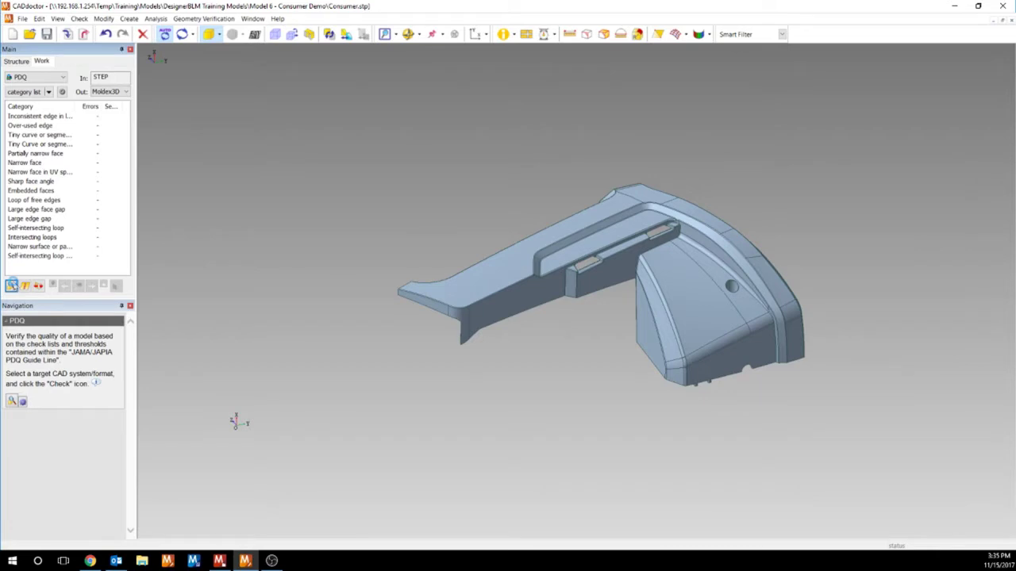
Run the PDQ check on the Consumer model and review the Loop of free edges category.
click(11, 286)
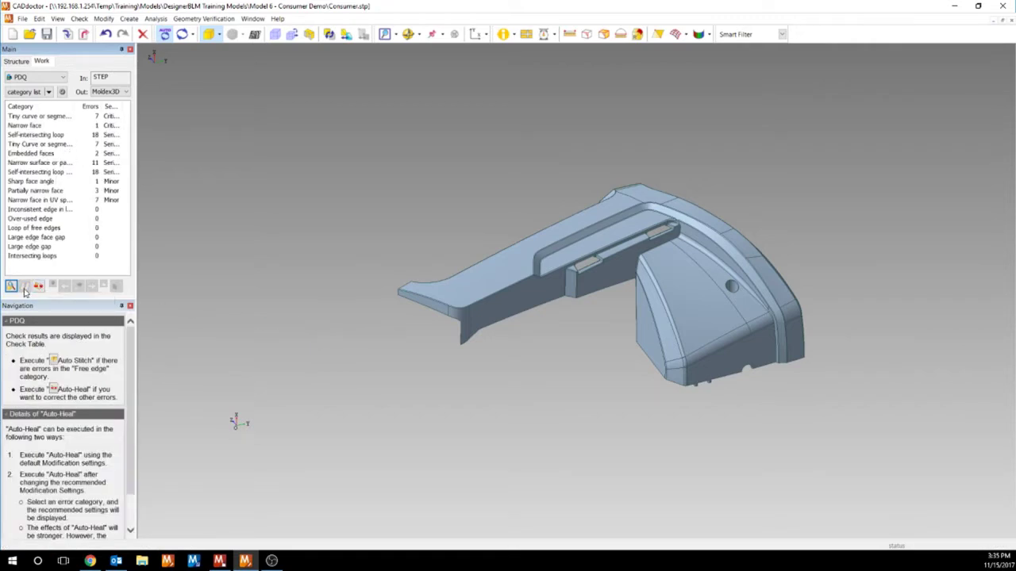
click(39, 229)
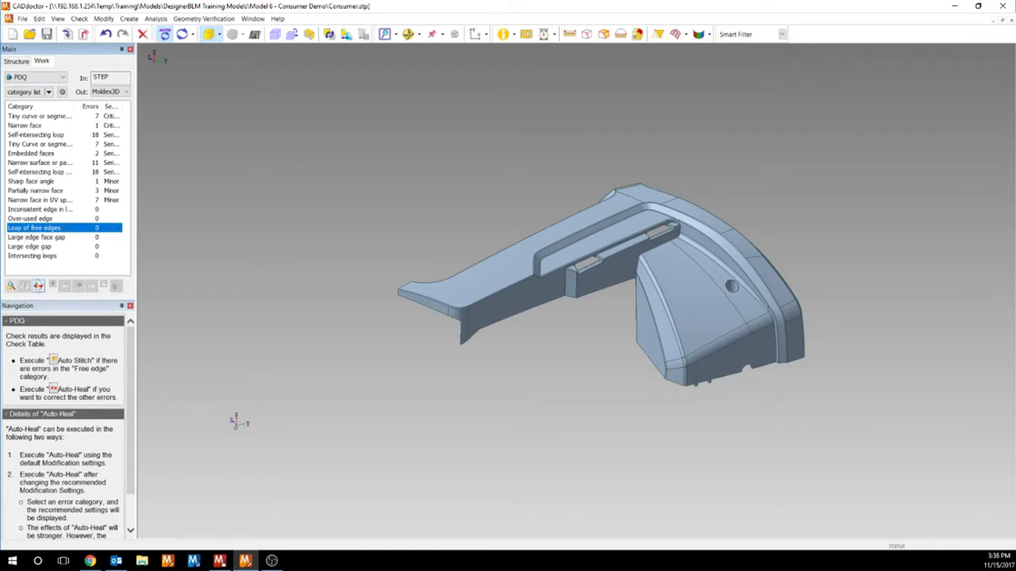
Auto-heal the model down to 4 minor errors and export it as Consumer_out.mdxsf.
click(38, 288)
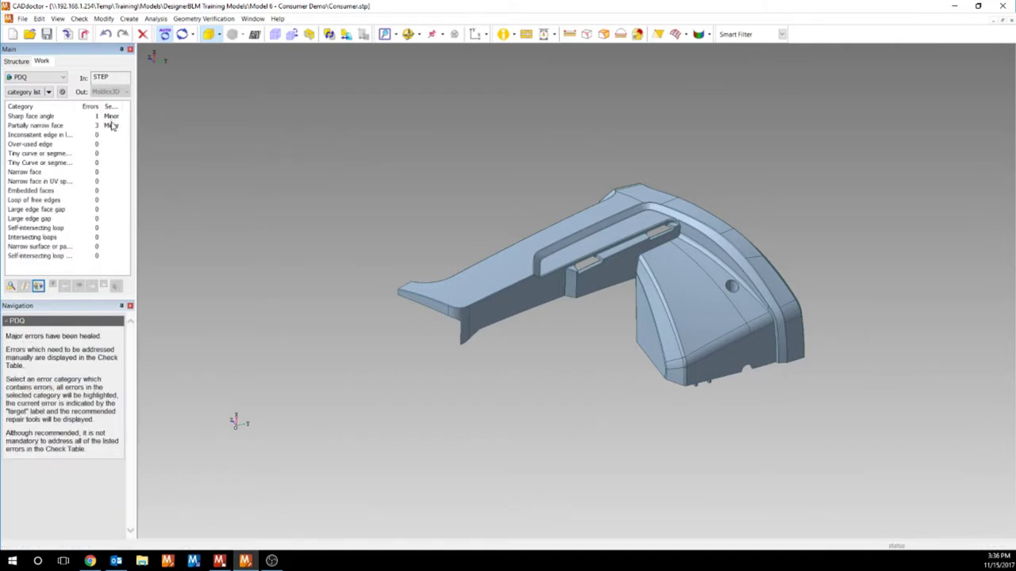
click(84, 34)
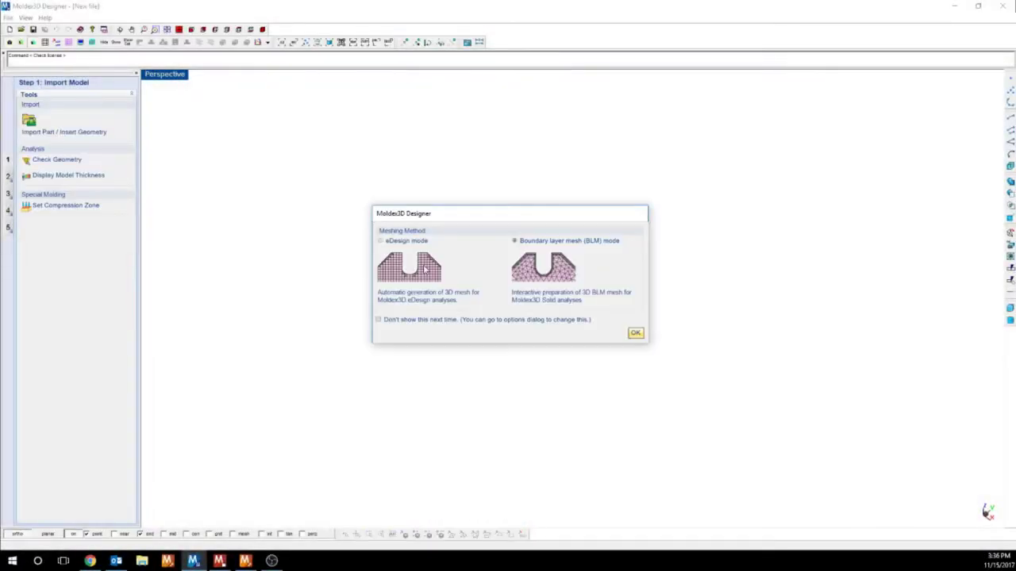
Start a Boundary layer mesh project with Consumer_out.mdxsf loaded and rotate to inspect it.
click(635, 332)
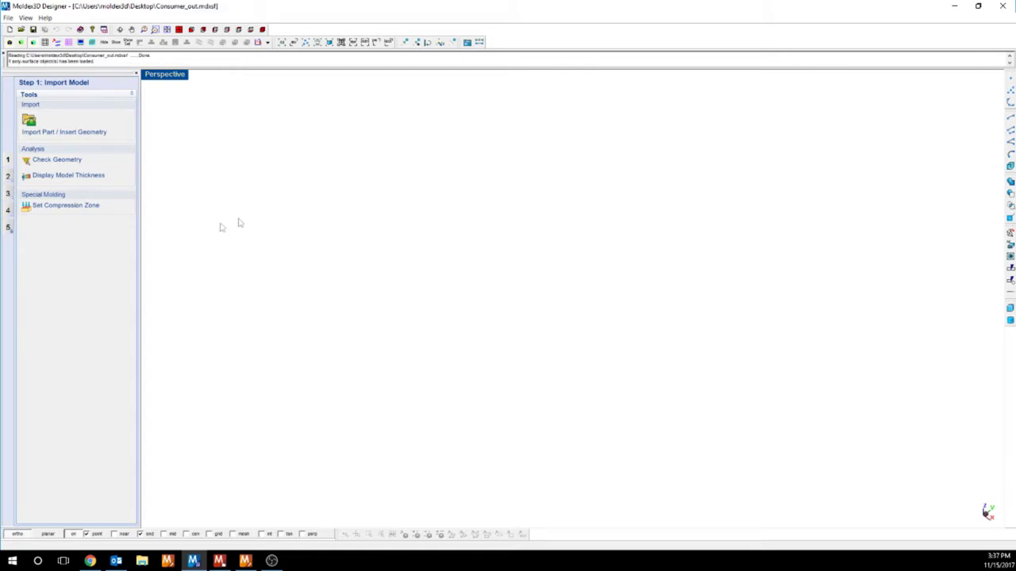
middle_drag(609, 388, 565, 245)
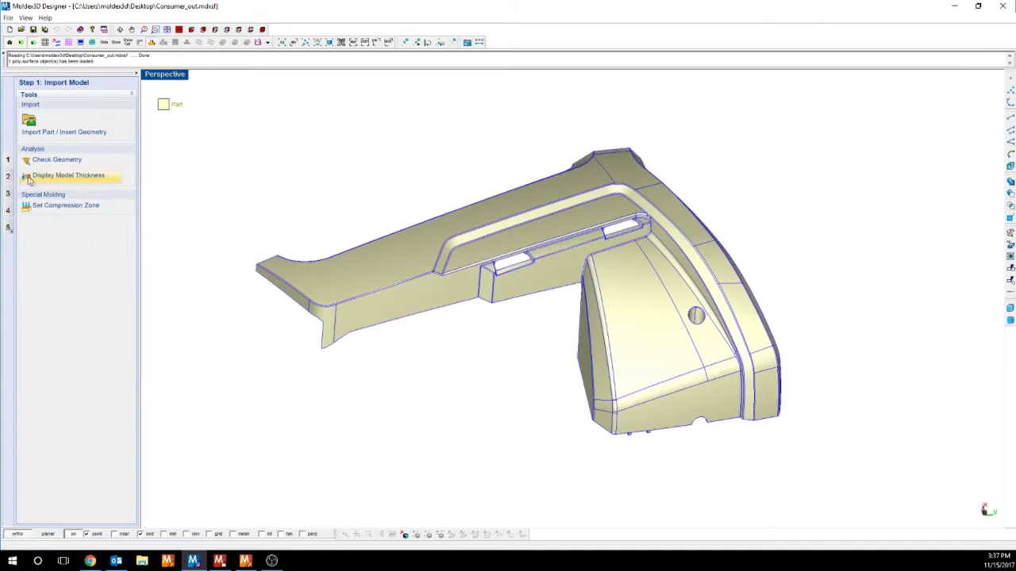
click(9, 177)
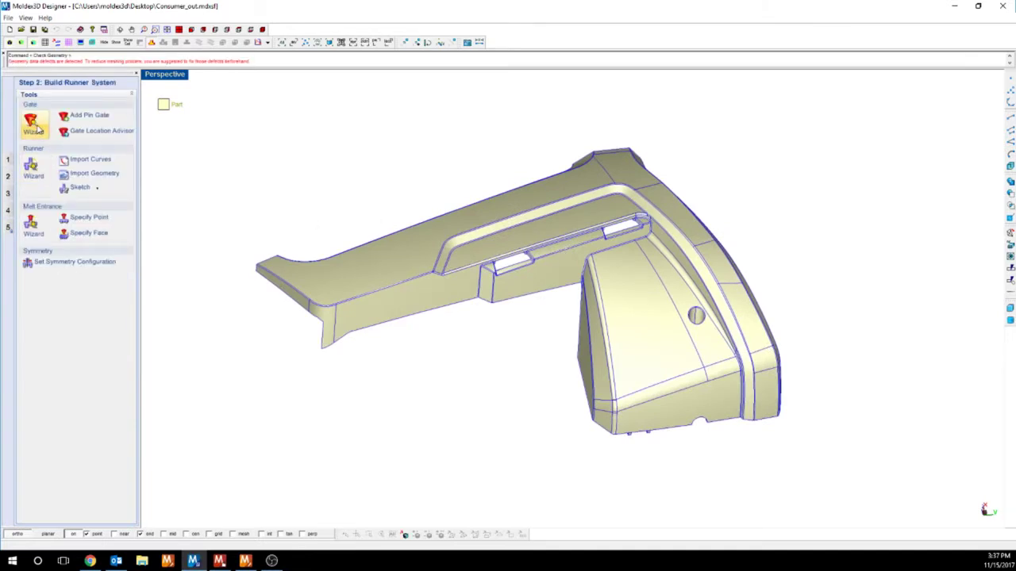
Place a cold-runner pin gate with melt entrance on the part's upper rim.
click(33, 123)
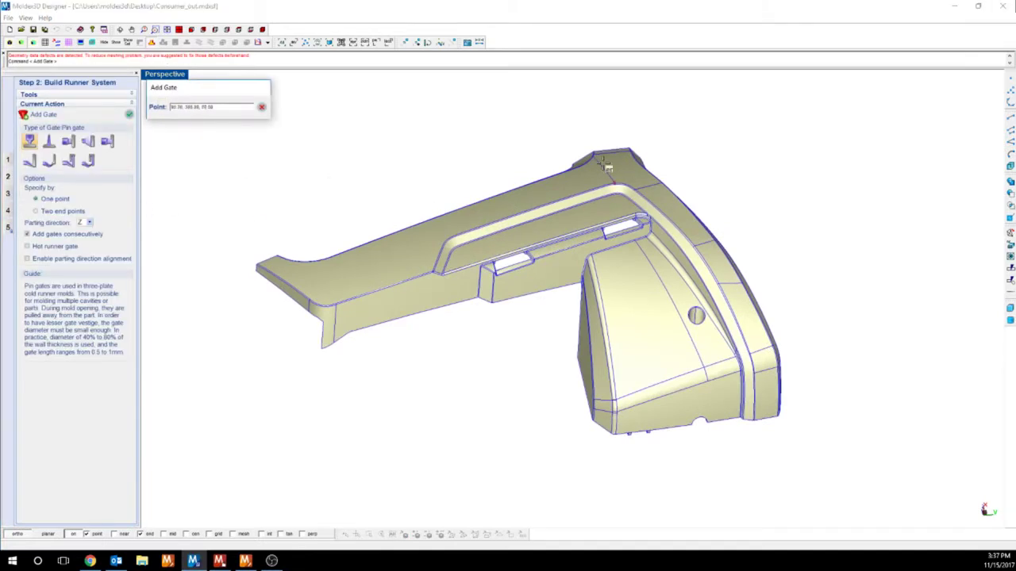
click(601, 207)
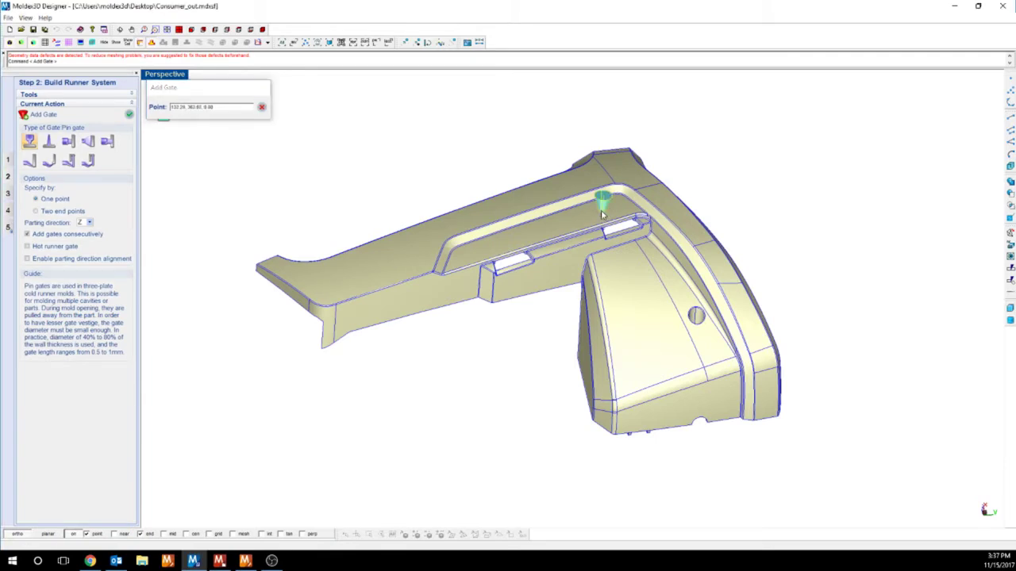
click(130, 115)
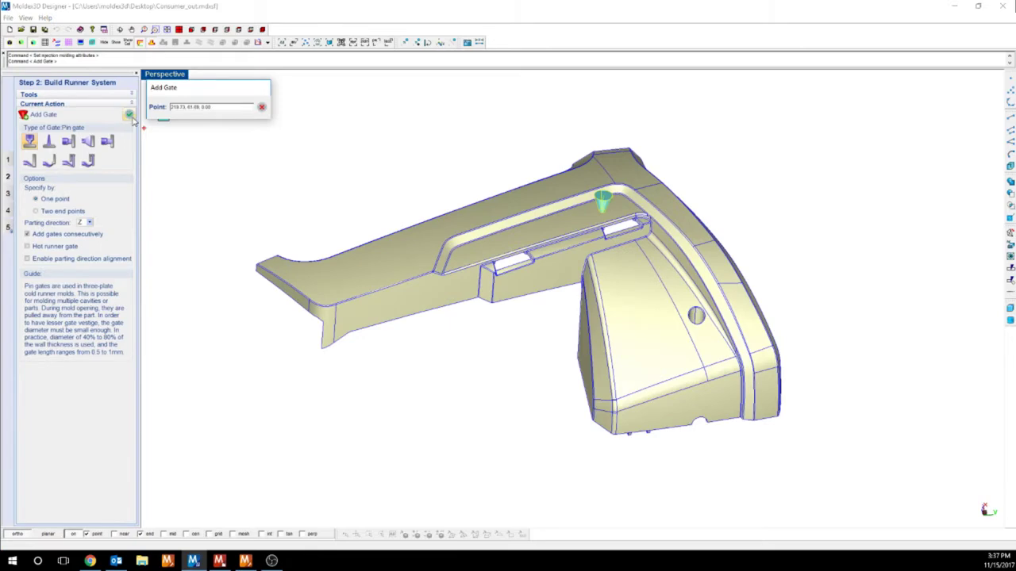
click(130, 115)
middle_drag(573, 303, 585, 347)
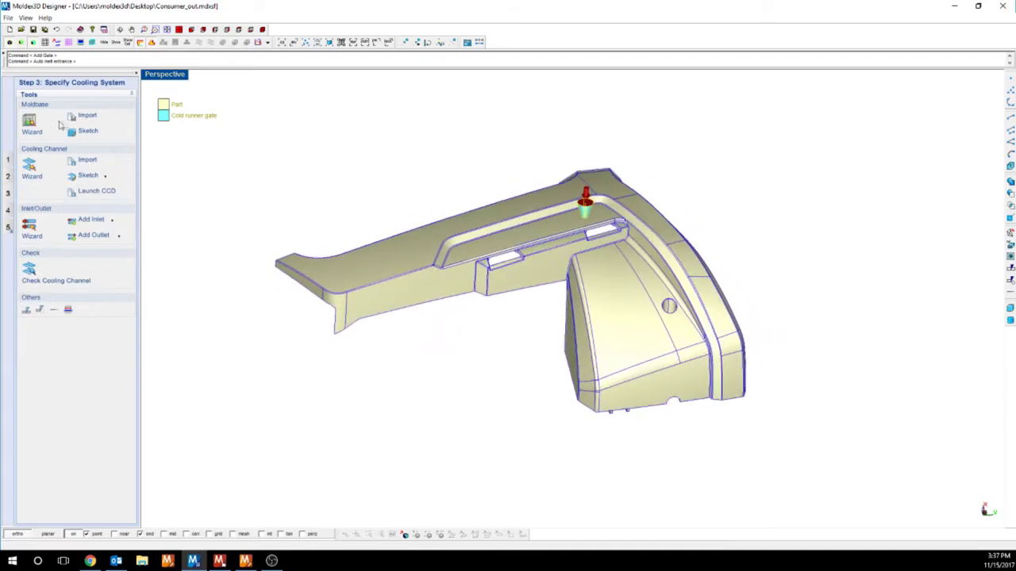
Create a 539.8 by 539.8 moldbase around the part with X Axis parting direction.
click(32, 123)
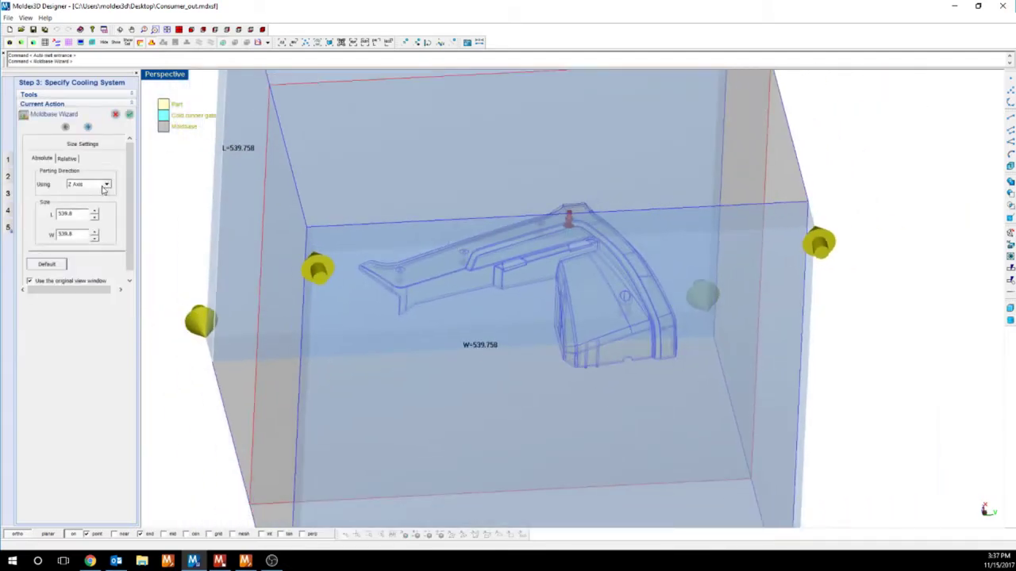
click(106, 185)
click(75, 193)
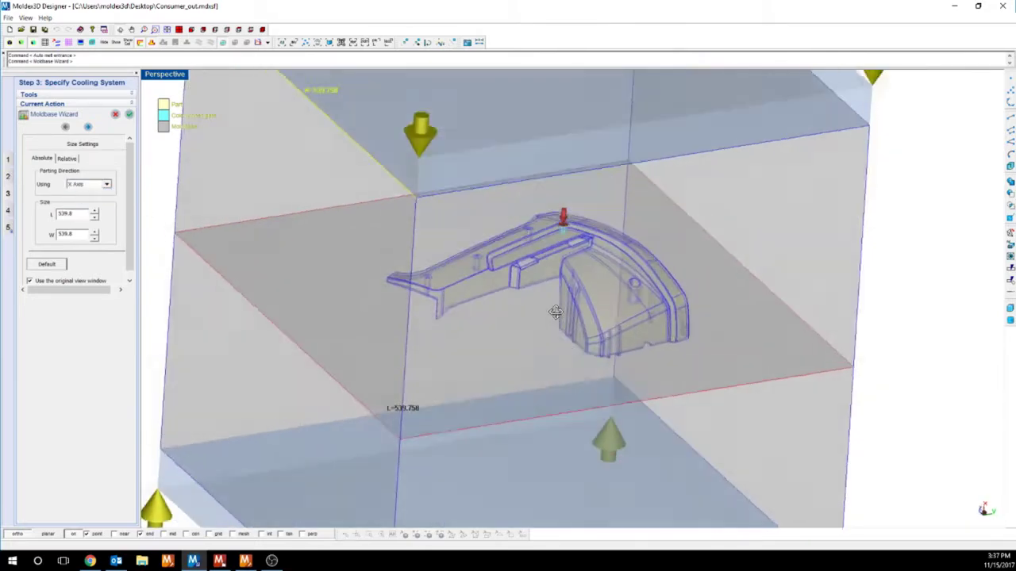
click(129, 115)
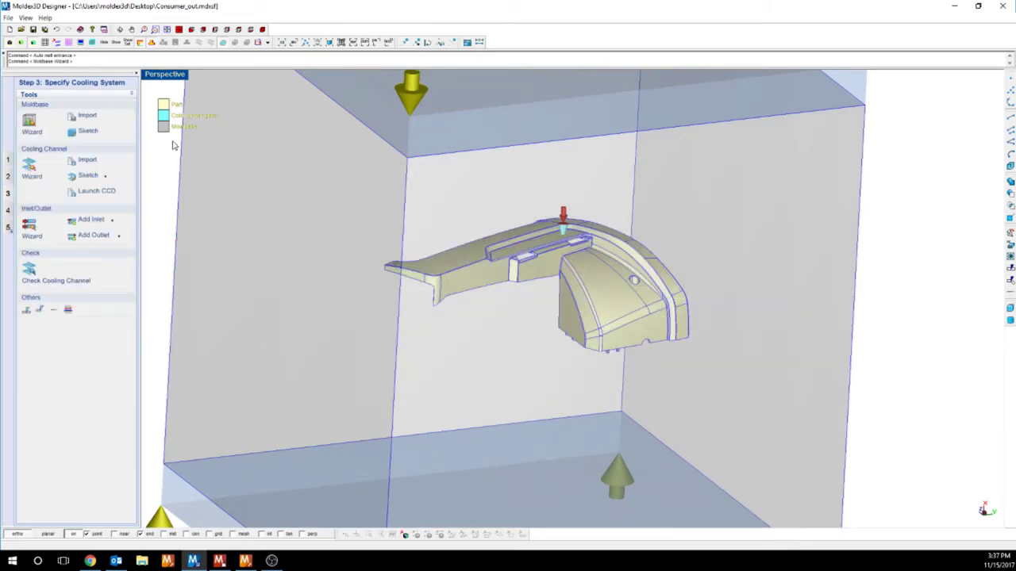
Start the cooling channel layout with diameter 8 and 5 channels per layer.
click(30, 169)
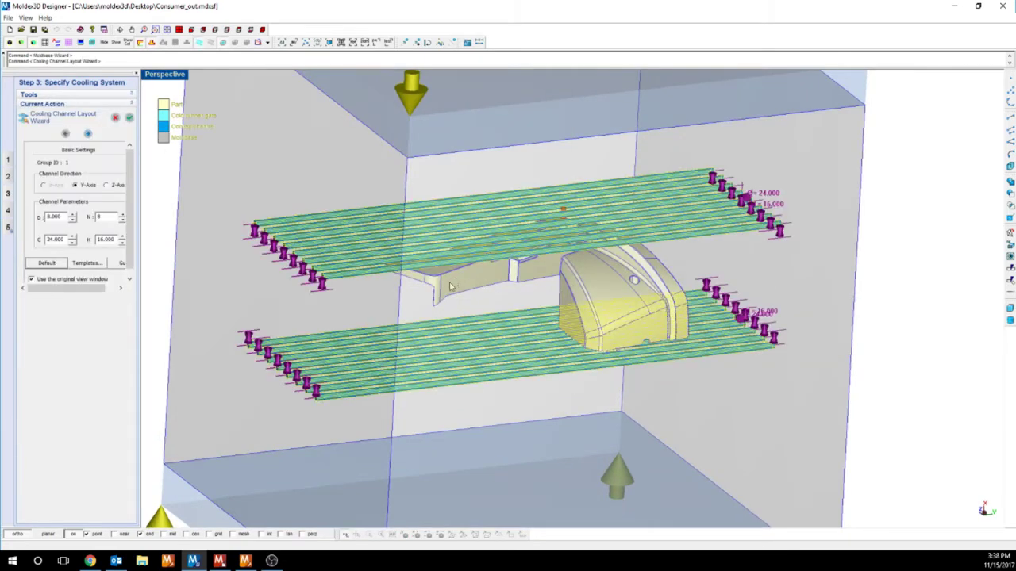
middle_drag(503, 228, 658, 234)
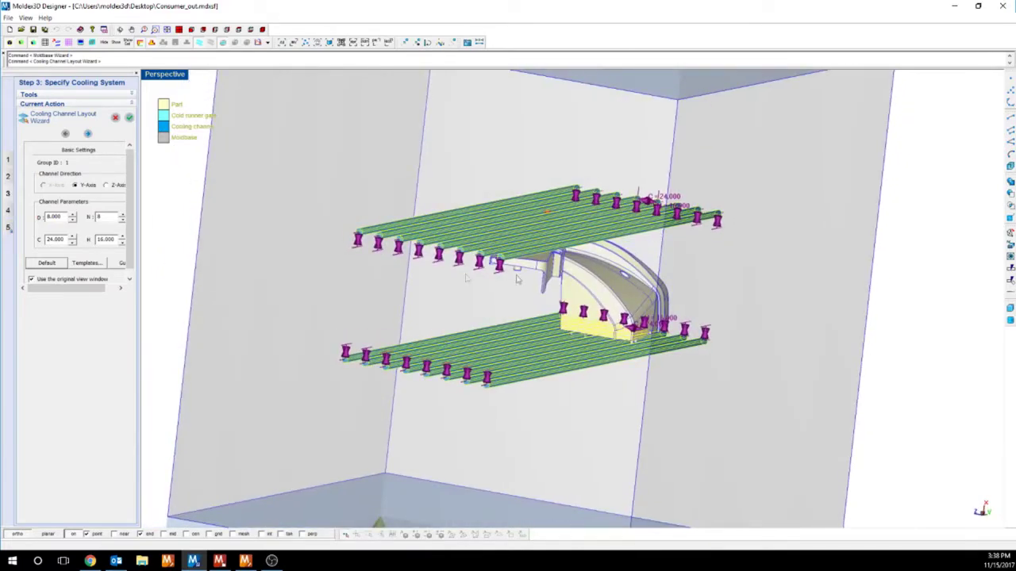
middle_drag(238, 258, 193, 291)
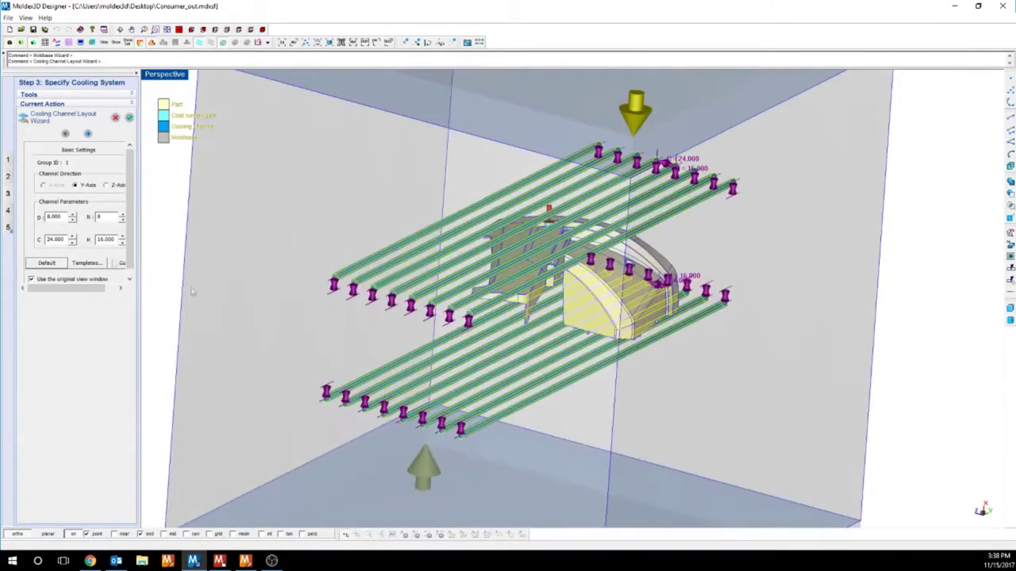
click(73, 214)
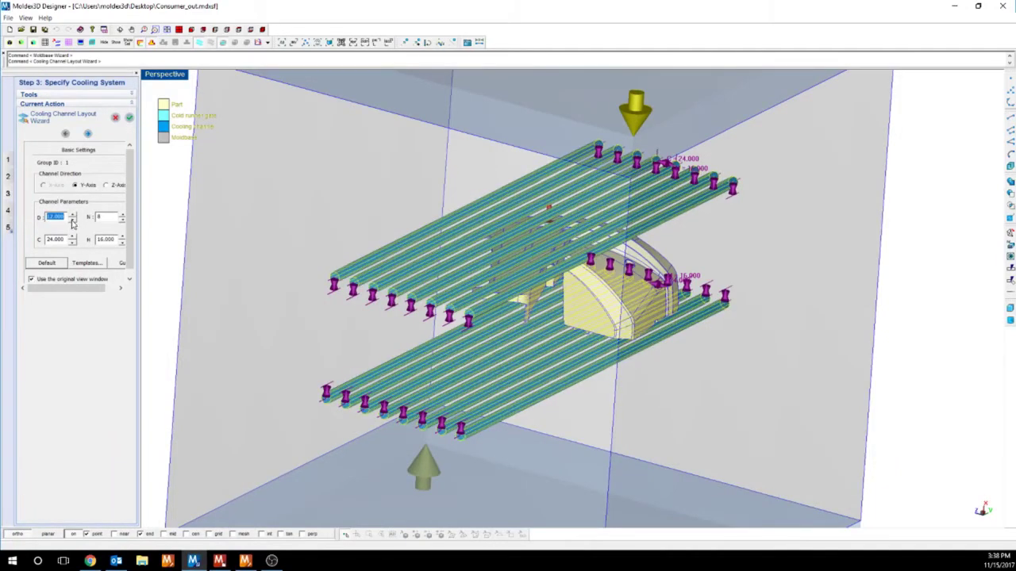
click(72, 220)
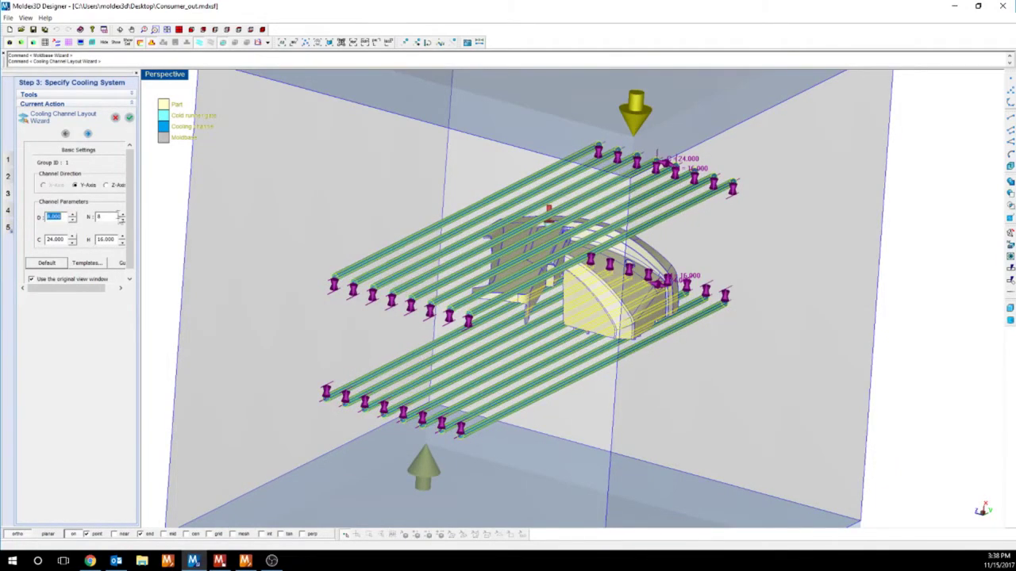
click(122, 220)
click(123, 224)
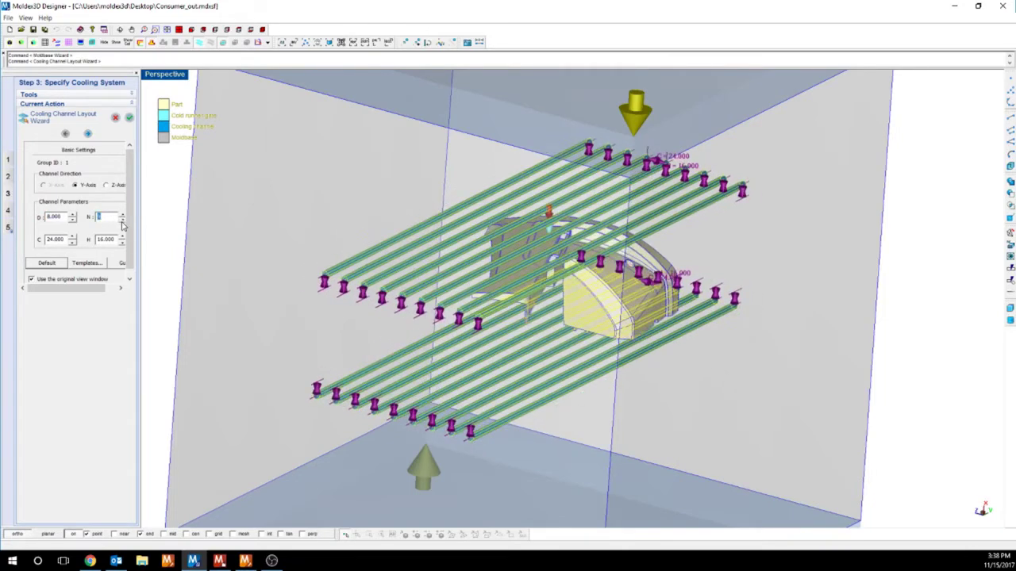
click(122, 225)
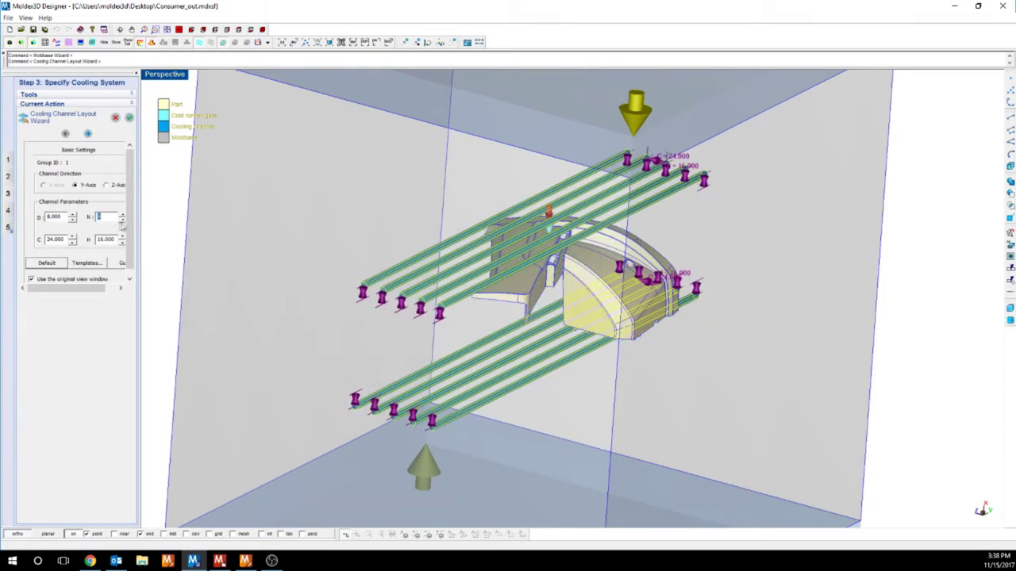
Set channel spacing to 65 and height to 20, creating ten channels above and below.
click(73, 236)
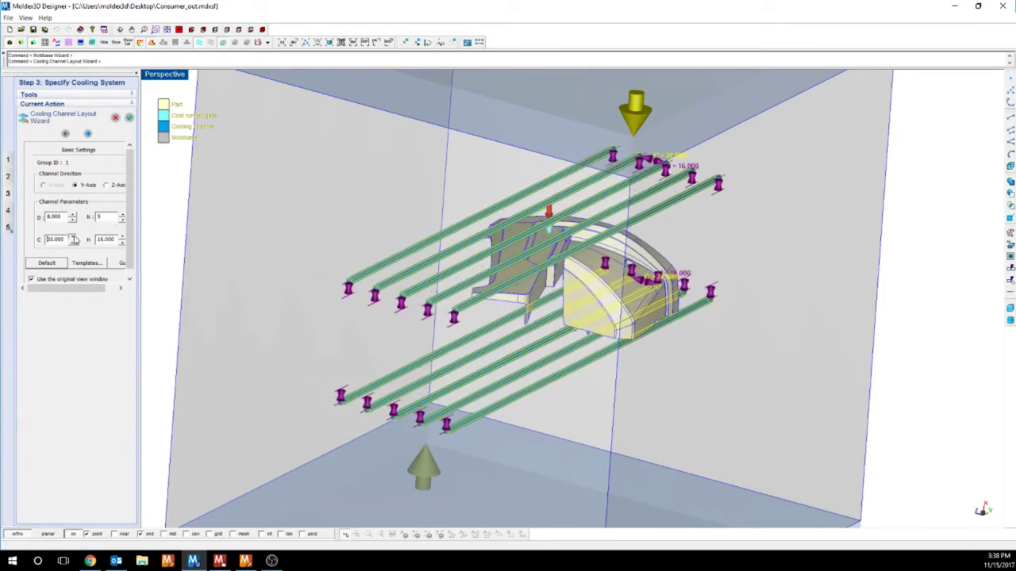
click(73, 239)
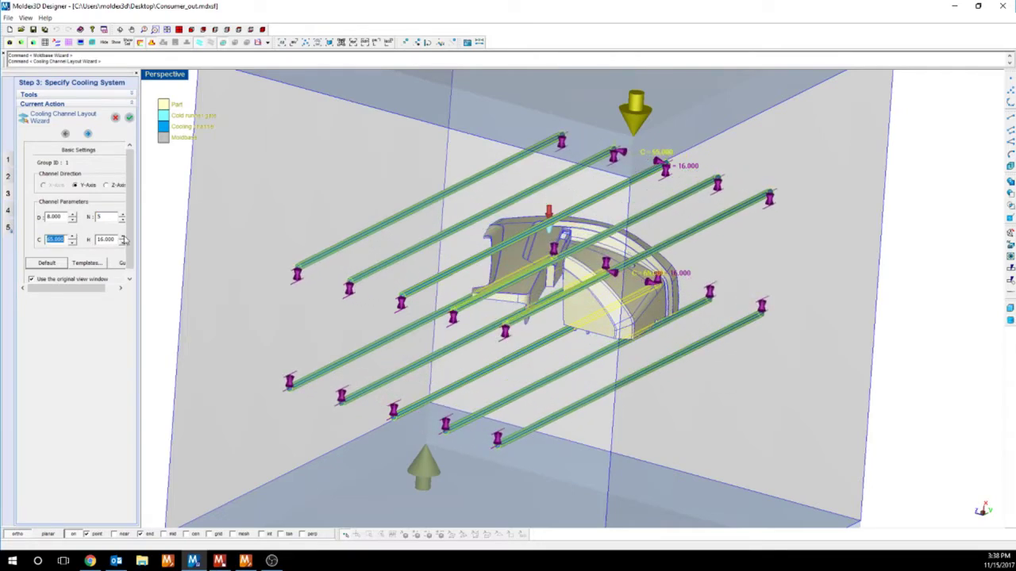
click(123, 242)
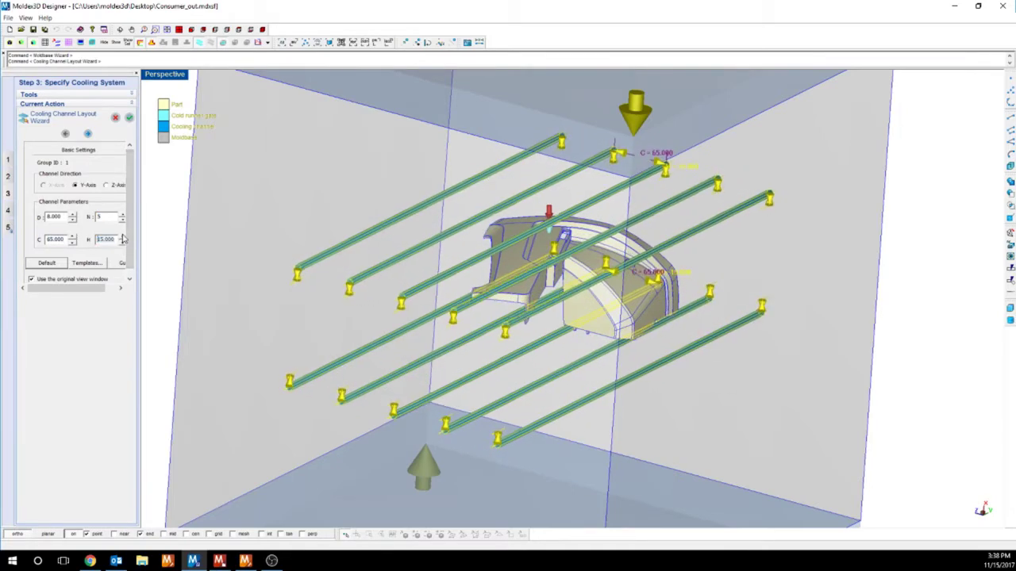
middle_drag(476, 333, 314, 290)
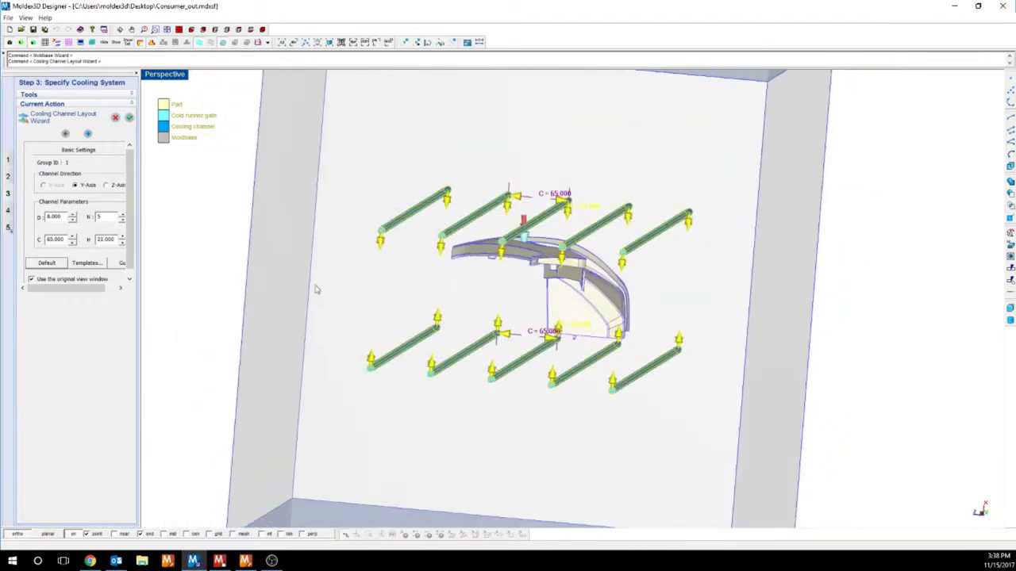
click(123, 243)
click(123, 242)
click(123, 243)
click(128, 118)
mouse_move(502, 360)
right_down()
mouse_move(446, 365)
mouse_move(188, 307)
right_up()
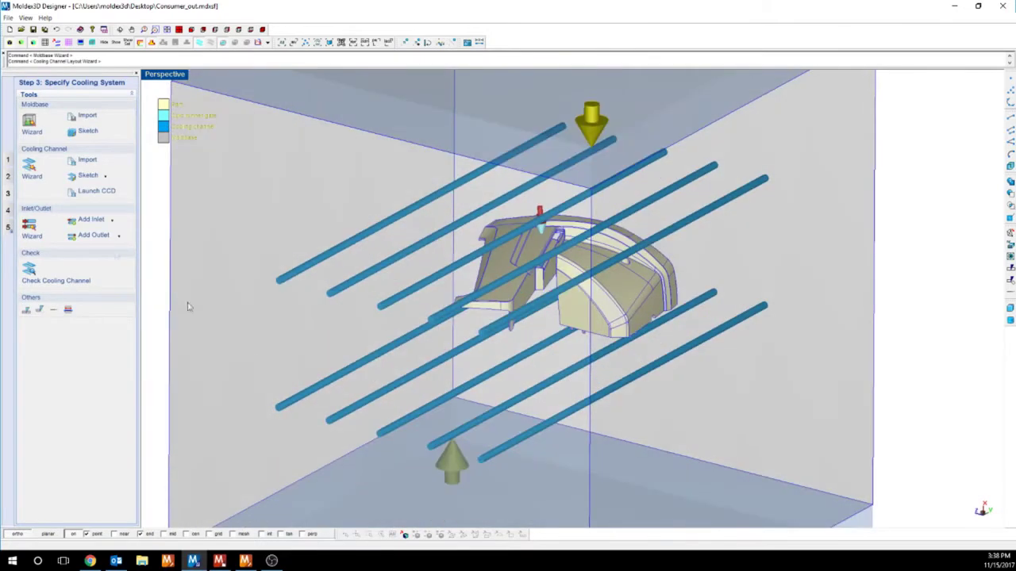
Assign coolant entrances and exits to the cooling channel ends with the wizard.
click(27, 218)
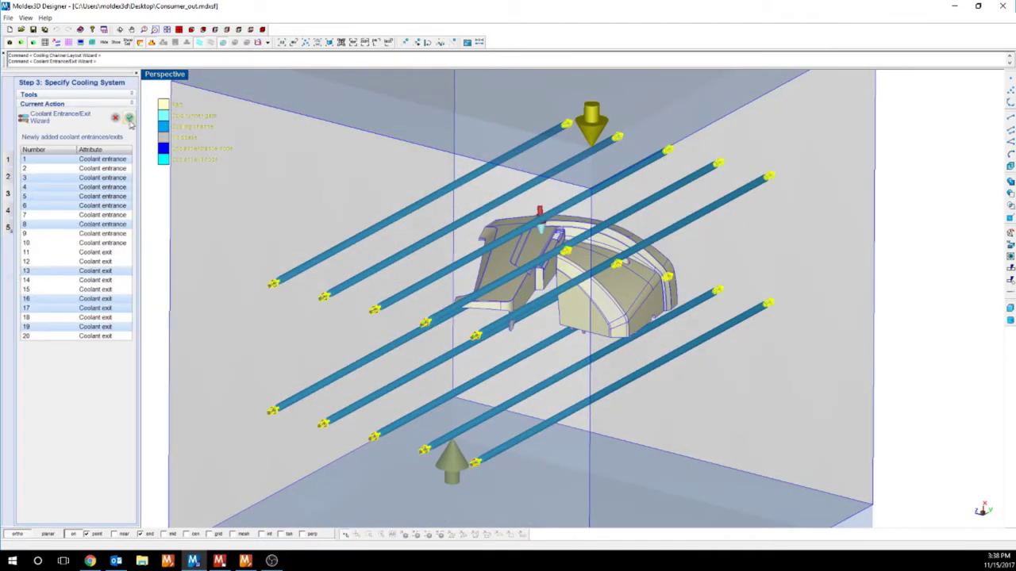
click(56, 273)
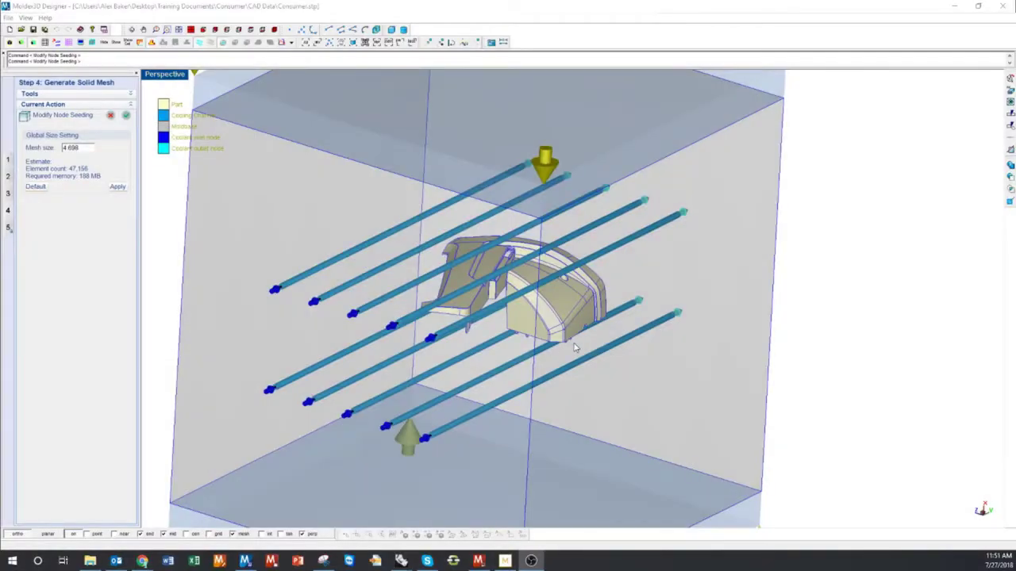
Apply node seeding at the 4.698 mesh size and zoom and orbit to inspect it.
click(83, 147)
drag(89, 148, 34, 147)
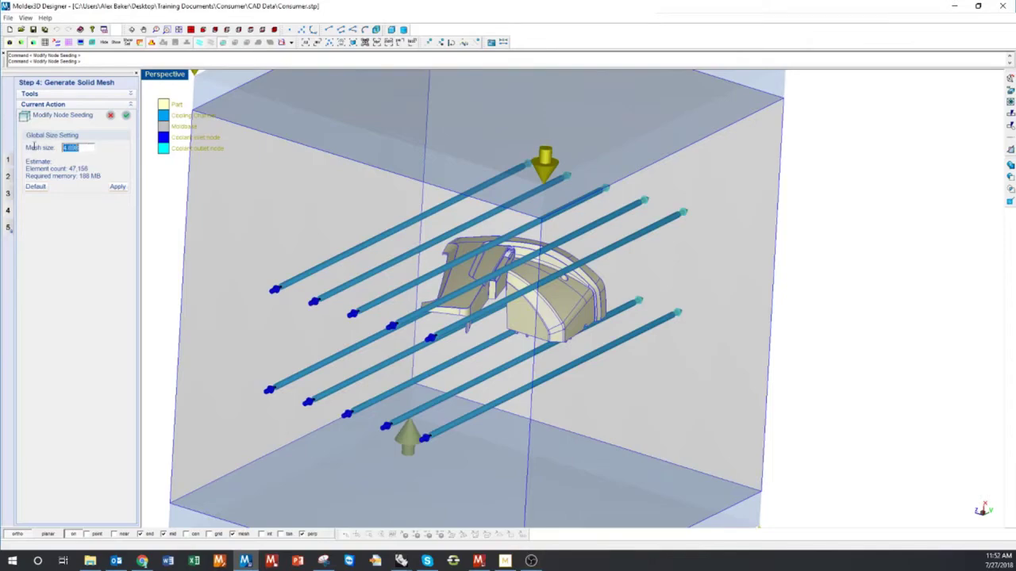
click(92, 148)
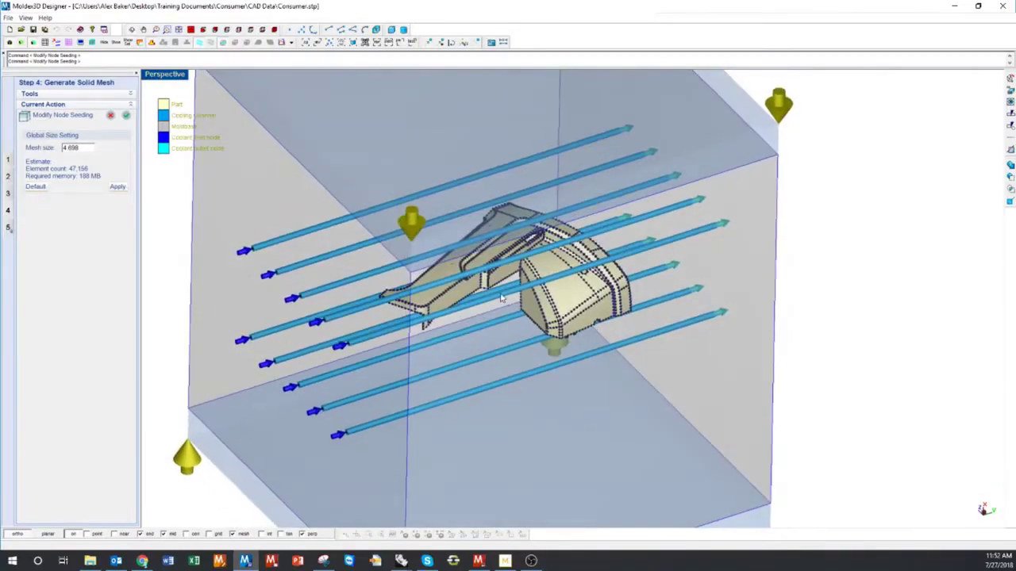
scroll(501, 298, up, 10)
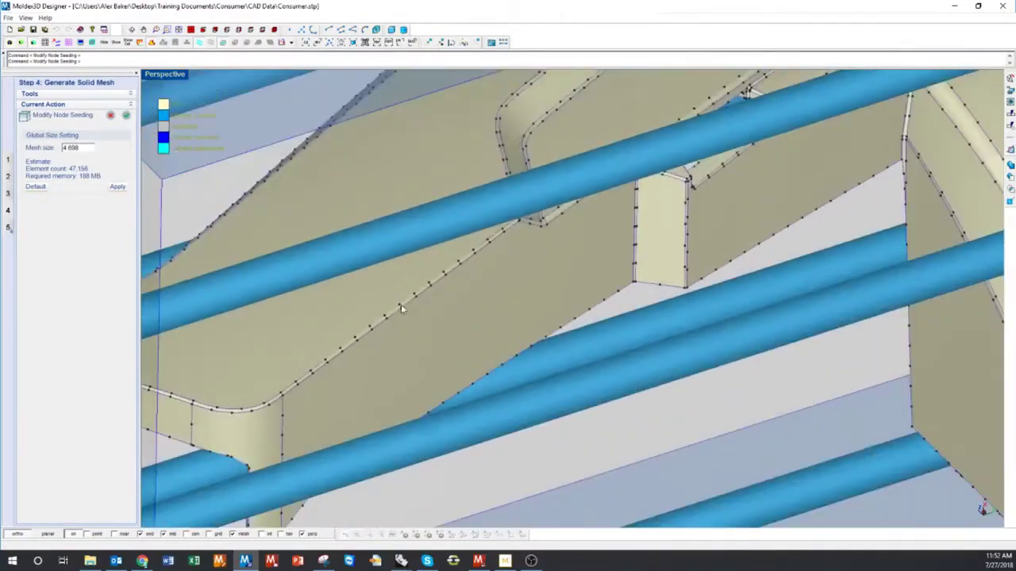
scroll(401, 307, down, 10)
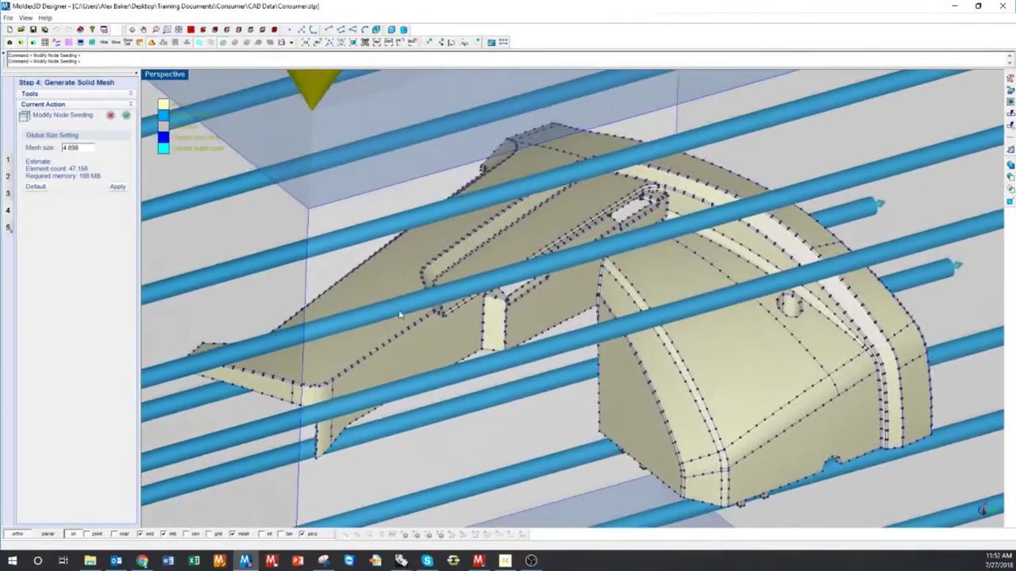
scroll(400, 315, down, 4)
middle_drag(382, 303, 437, 293)
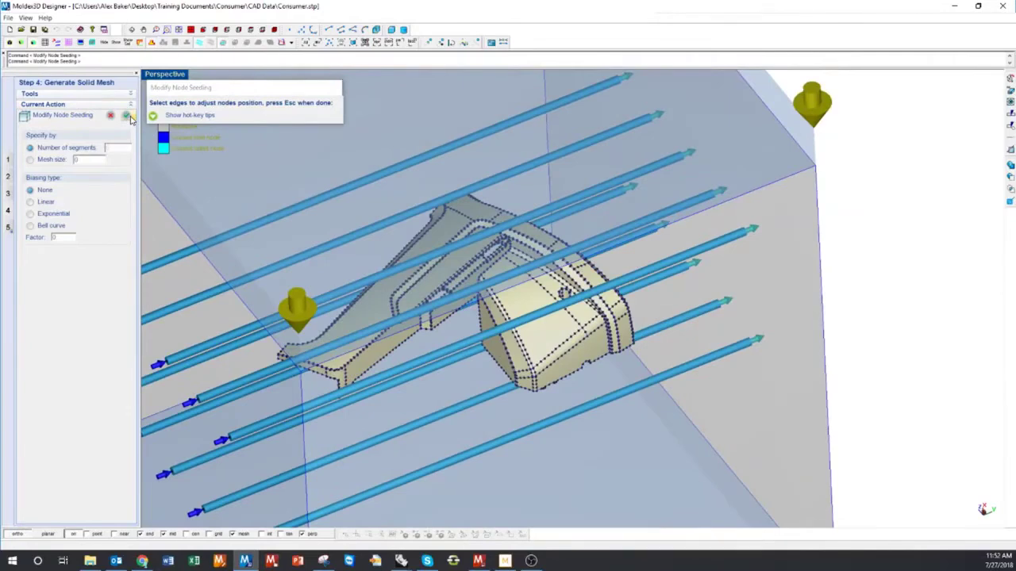
Exit the node seeding edge adjustment mode, keeping the seeding.
key(Escape)
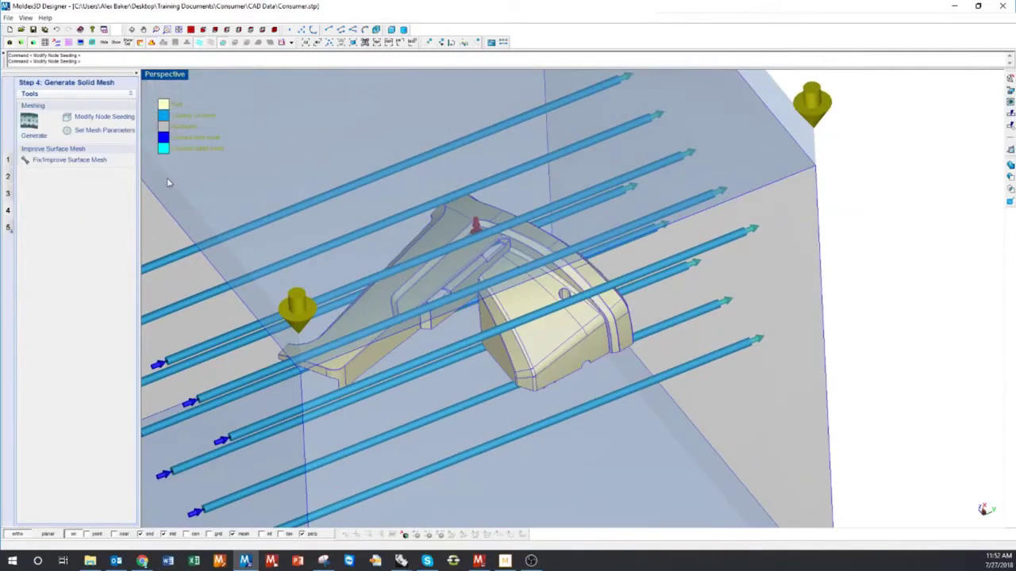
Open the BLM mesh settings, showing 5 Layers BLM with boundary layer offset ratio 3.
click(97, 132)
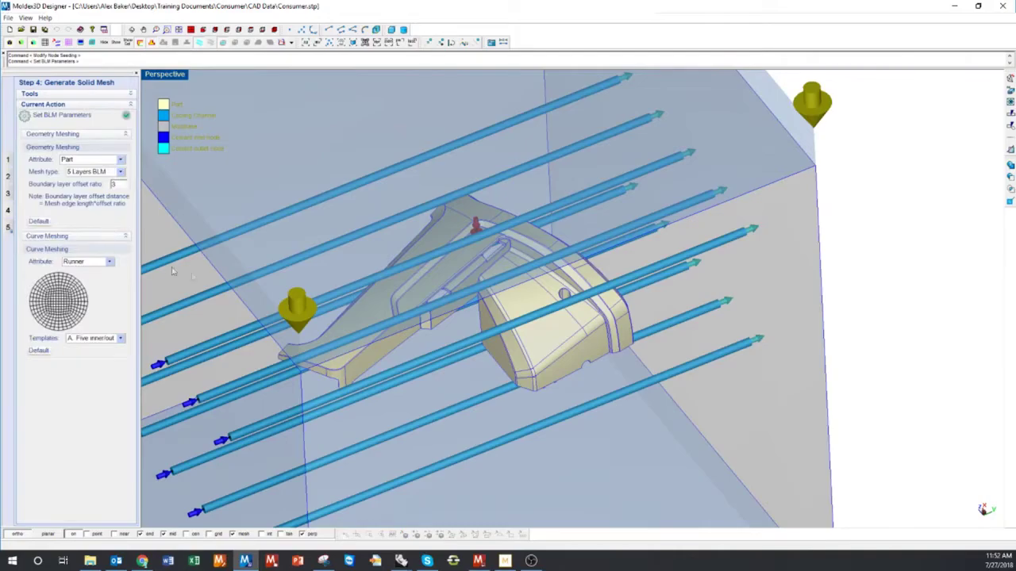
mouse_move(341, 333)
middle_down()
mouse_move(352, 339)
mouse_move(472, 161)
mouse_move(373, 228)
mouse_move(356, 321)
middle_up()
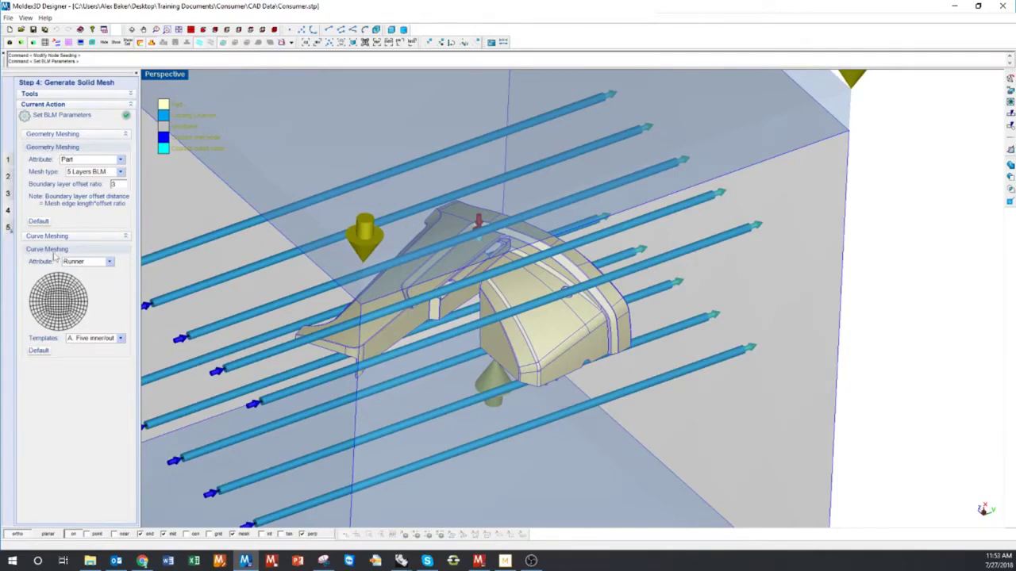
middle_drag(399, 316, 381, 298)
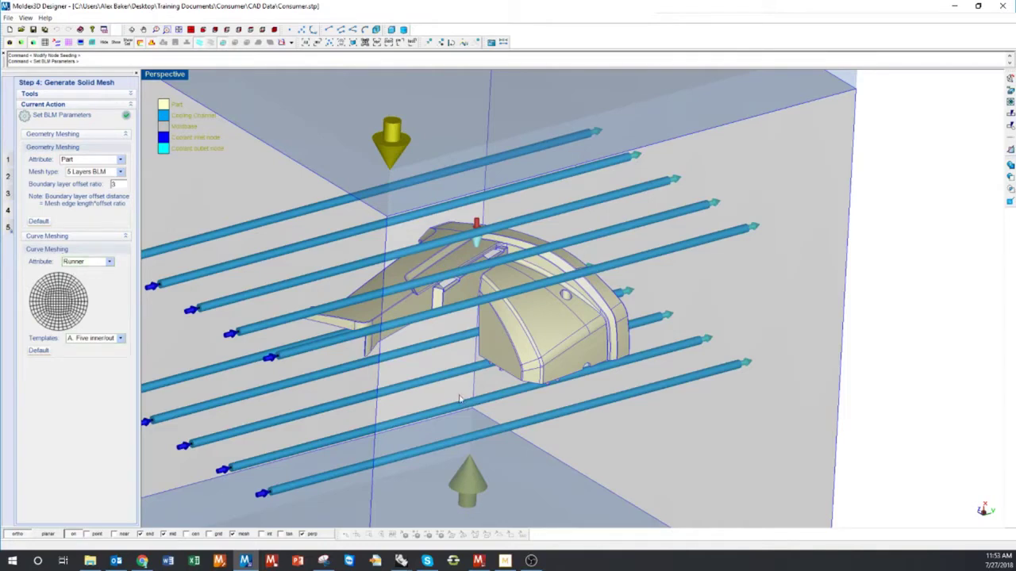
middle_drag(459, 398, 445, 341)
Zoom in and orbit around the nozzle, cooling channels and mould box to inspect them.
scroll(474, 246, up, 5)
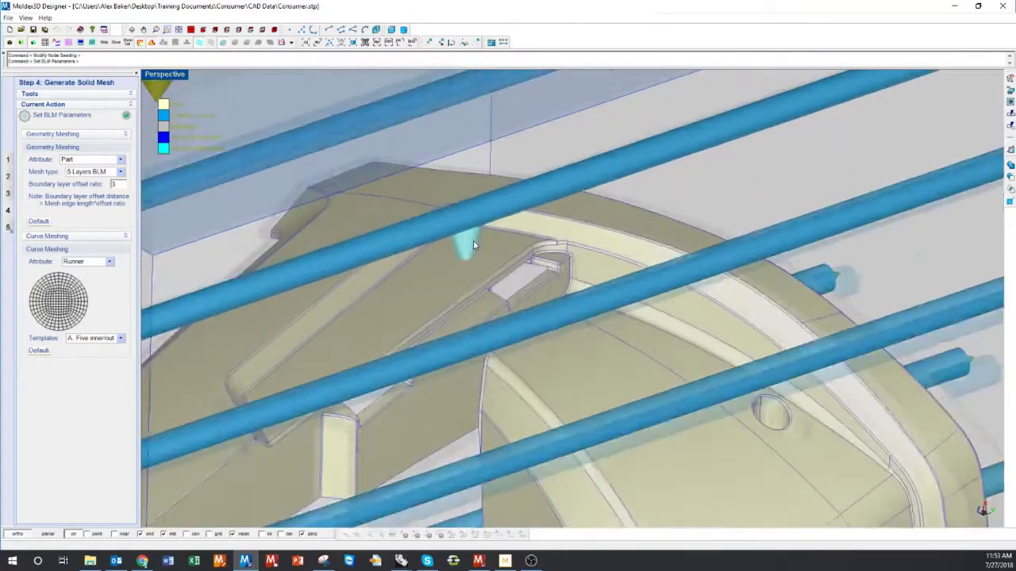
scroll(475, 249, up, 2)
middle_drag(476, 255, 506, 244)
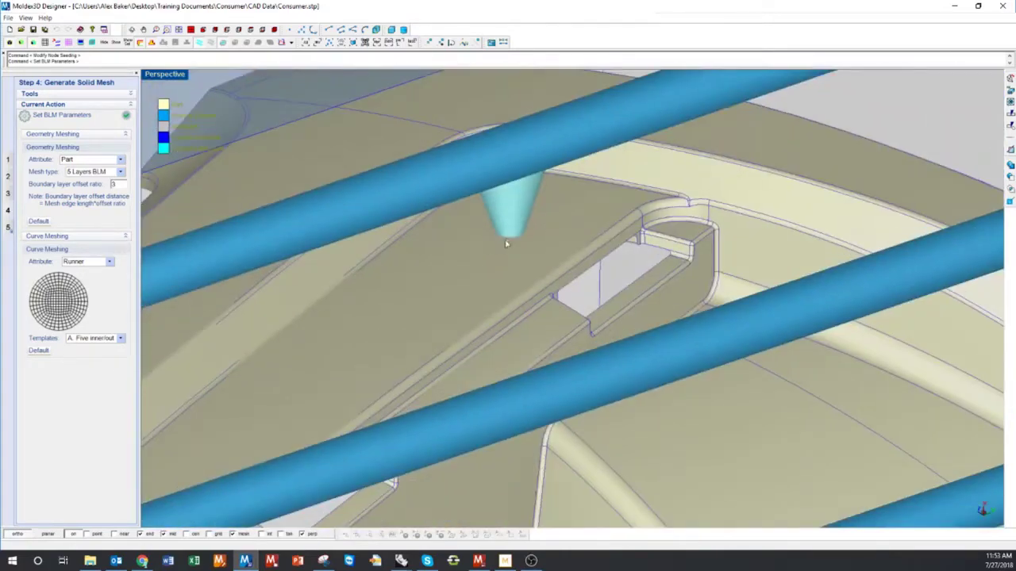
scroll(425, 243, down, 10)
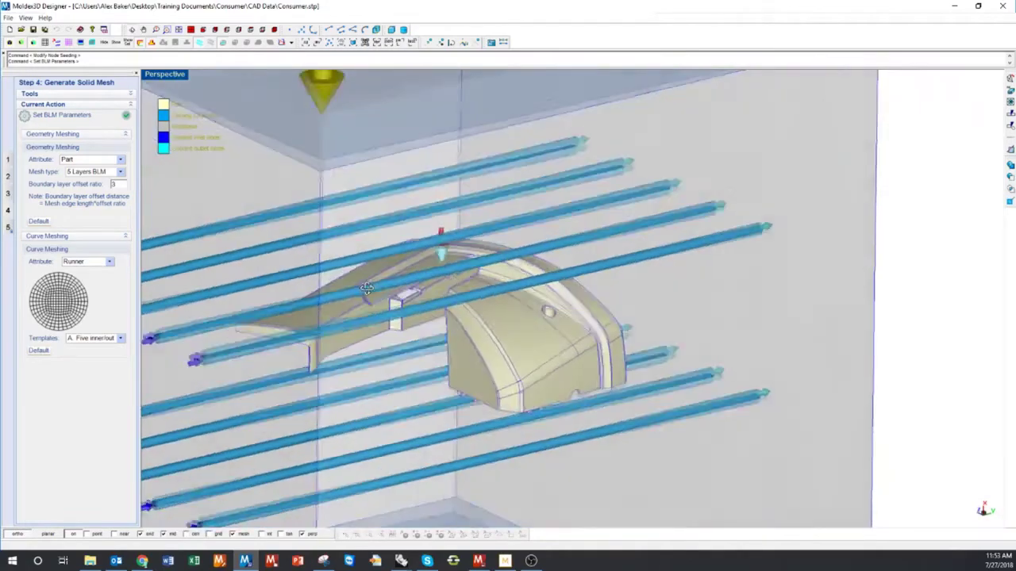
middle_drag(367, 289, 399, 295)
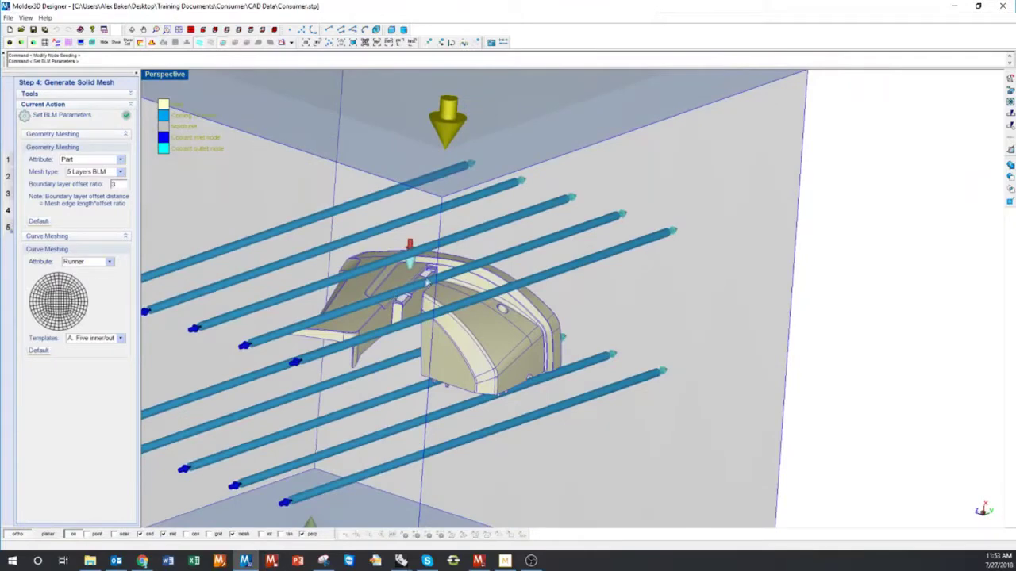
middle_drag(287, 303, 129, 309)
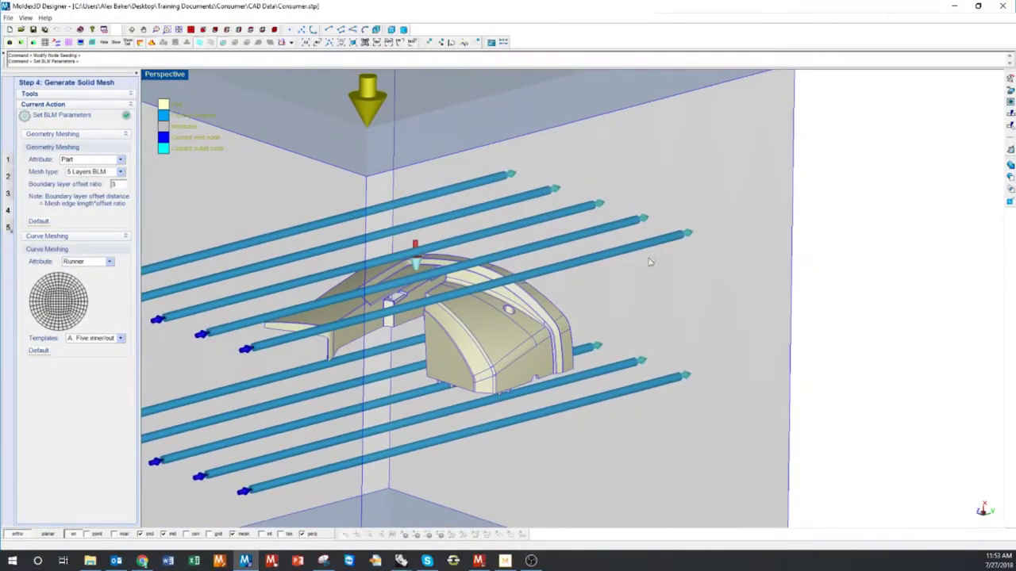
middle_drag(377, 349, 171, 353)
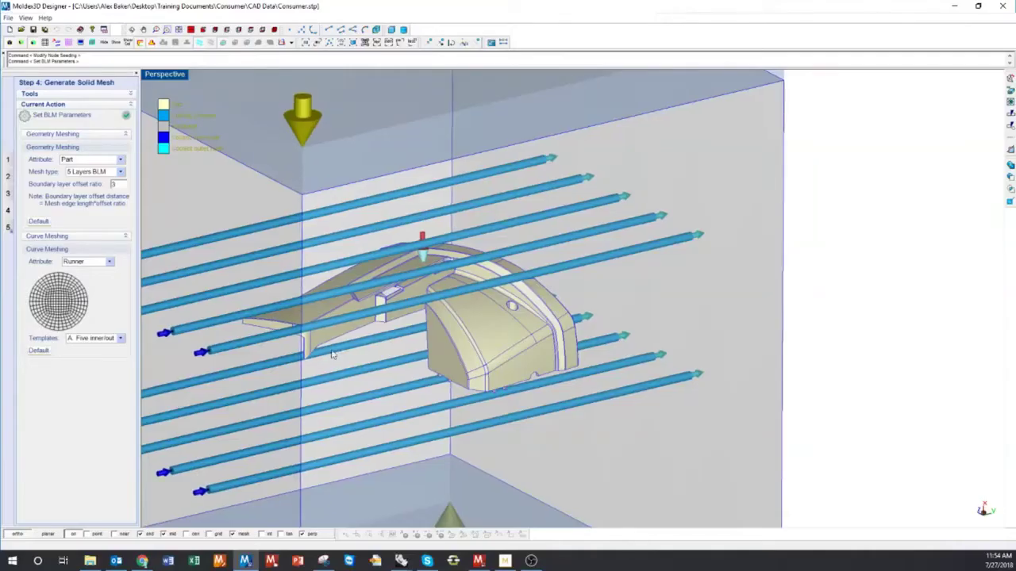
Keep the boundary layer offset ratio at 3 and start generating the boundary layer mesh.
middle_drag(356, 278, 393, 273)
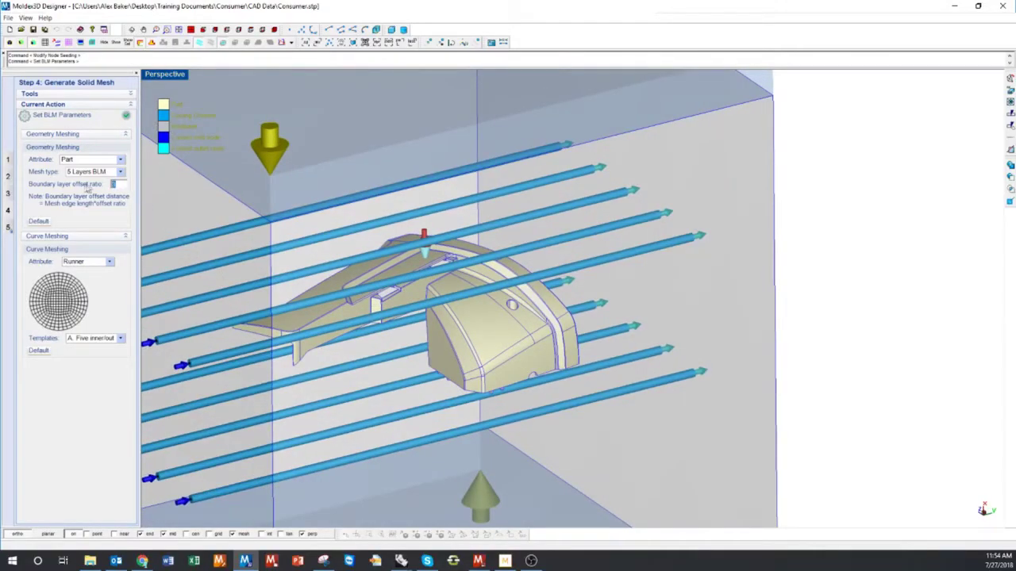
double_click(120, 185)
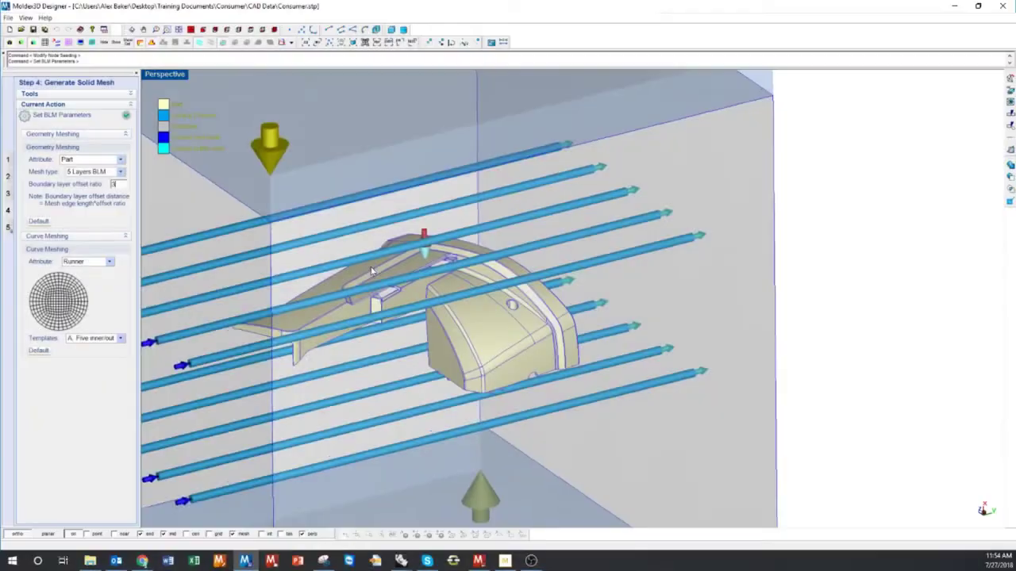
middle_drag(370, 279, 382, 279)
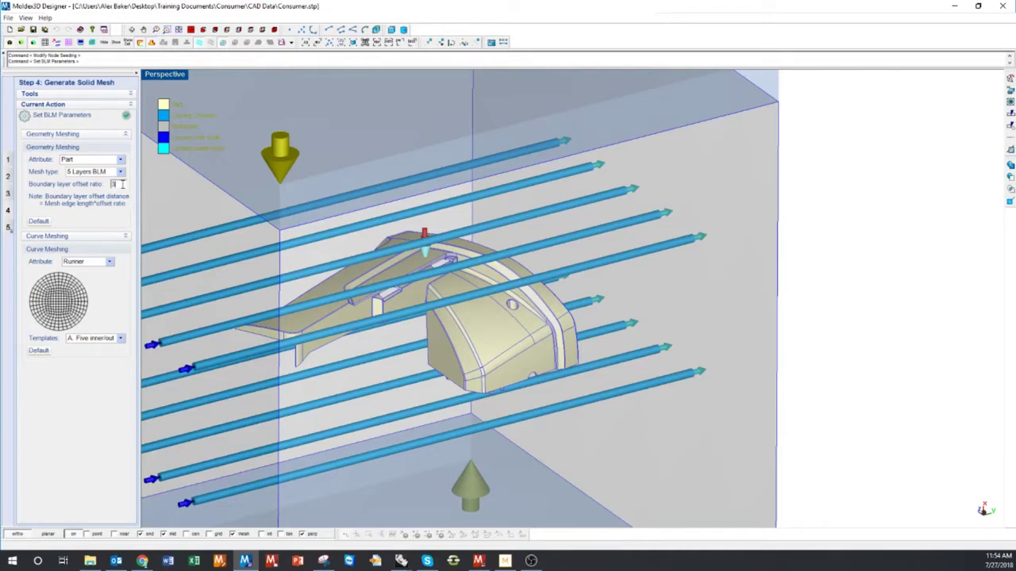
middle_drag(298, 249, 387, 302)
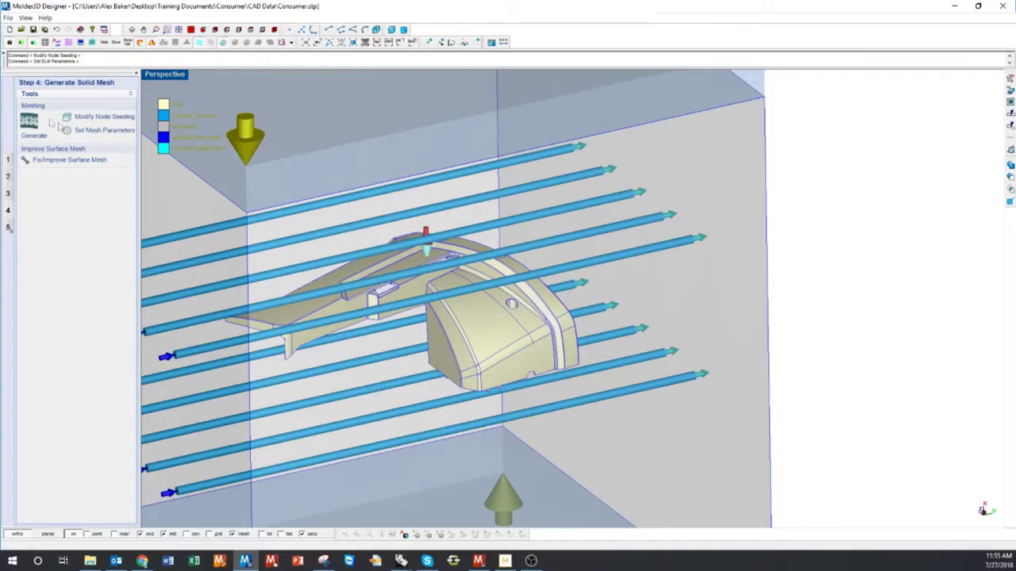
click(33, 135)
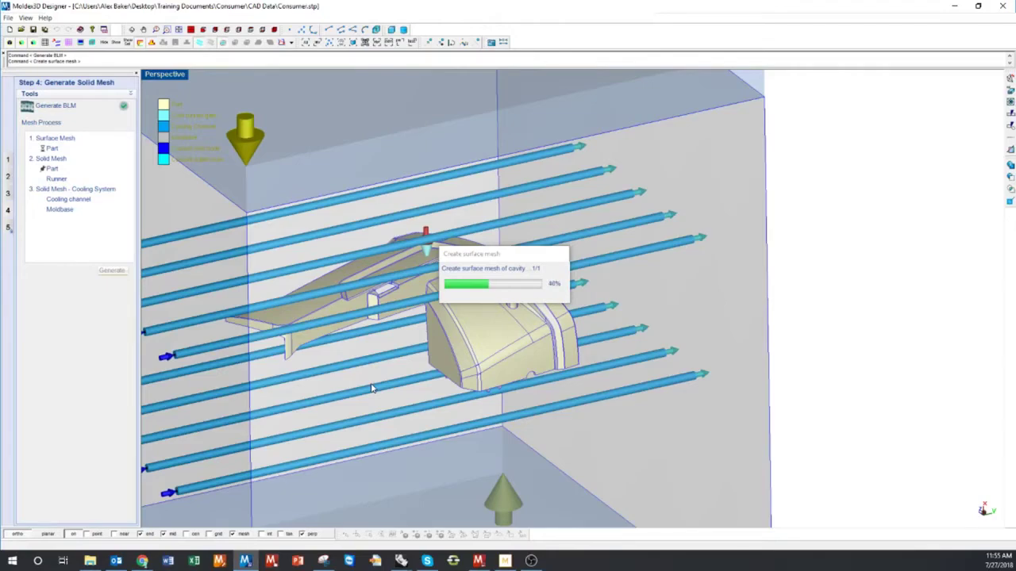
Orbit and zoom the part and cooling channels while the surface and solid meshes generate.
middle_drag(386, 363, 386, 415)
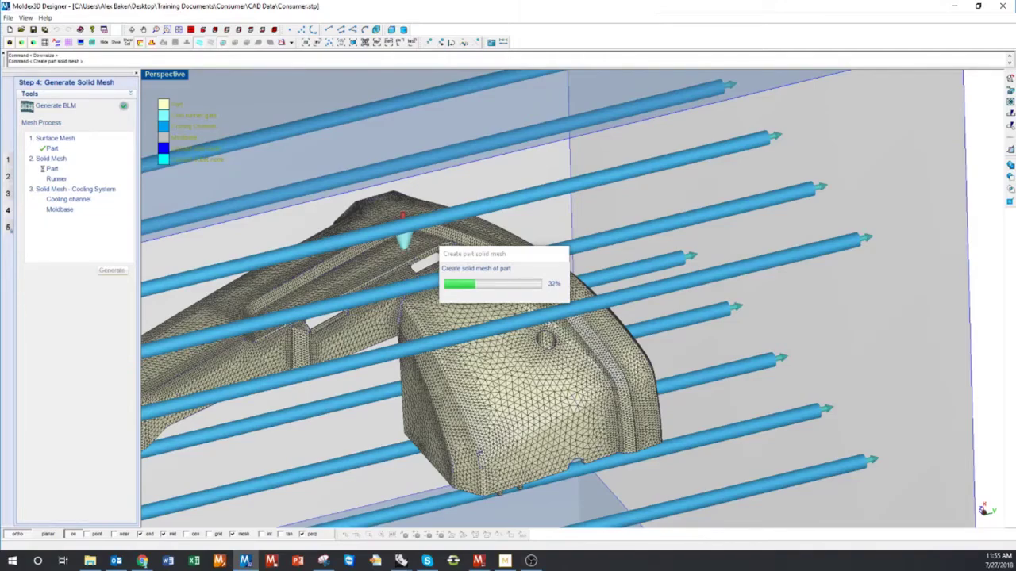
middle_drag(475, 389, 354, 452)
scroll(394, 227, up, 8)
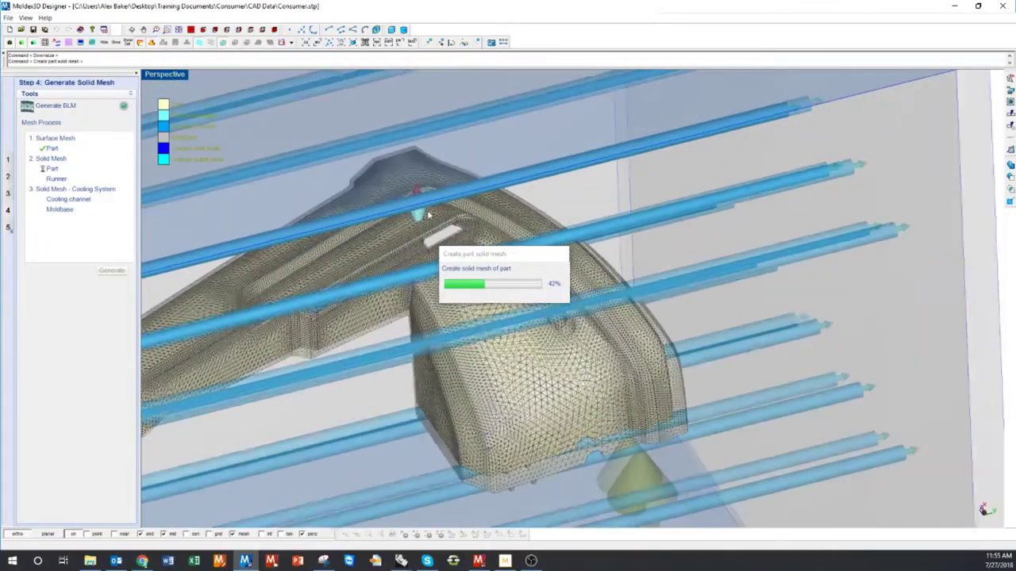
scroll(479, 234, up, 3)
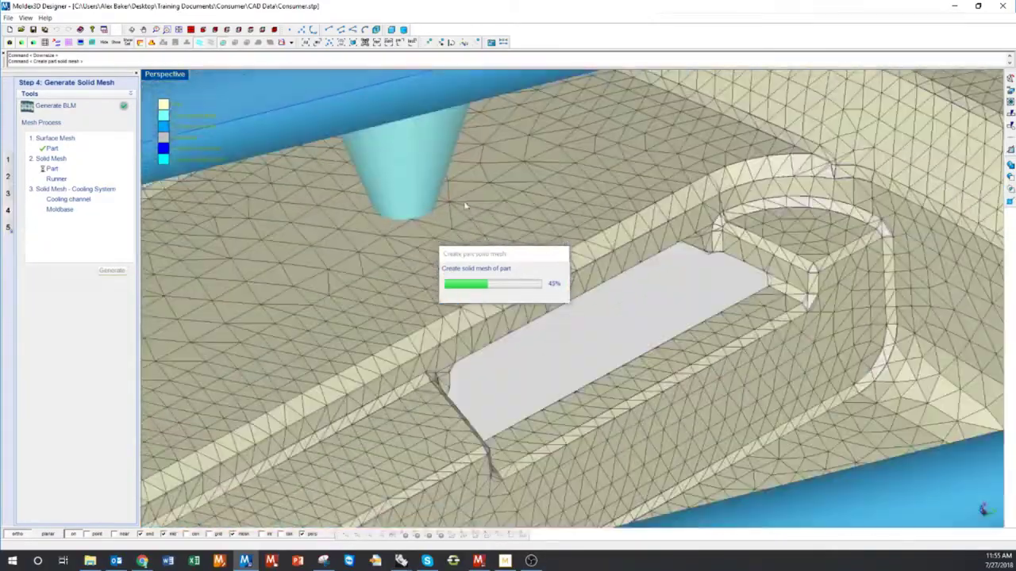
scroll(470, 215, down, 5)
middle_drag(471, 215, 426, 275)
scroll(426, 275, down, 3)
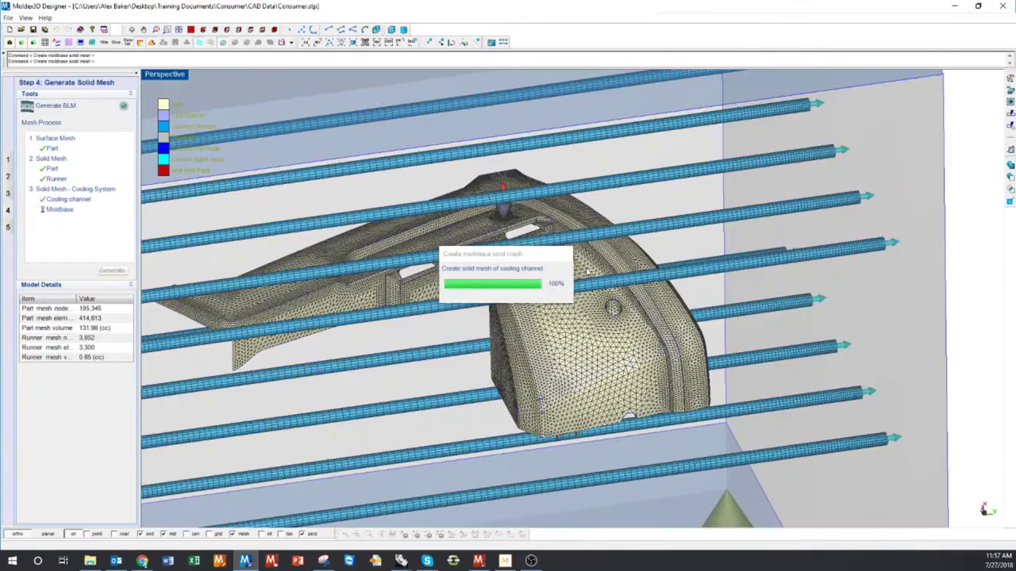
Let the cooling channel and moldbase solid meshes finish while zooming and orbiting the whole mould.
scroll(520, 316, up, 10)
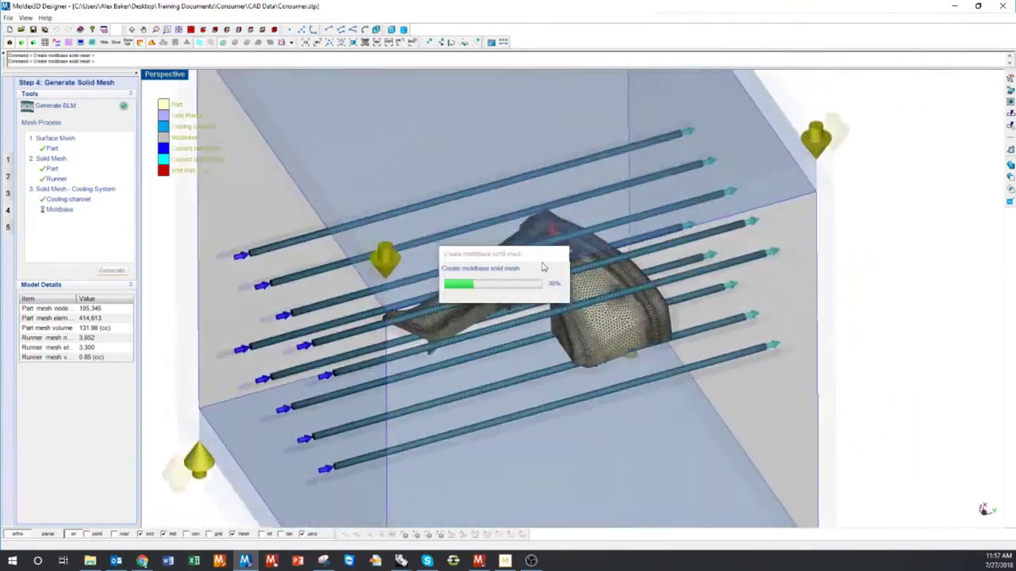
scroll(575, 226, up, 8)
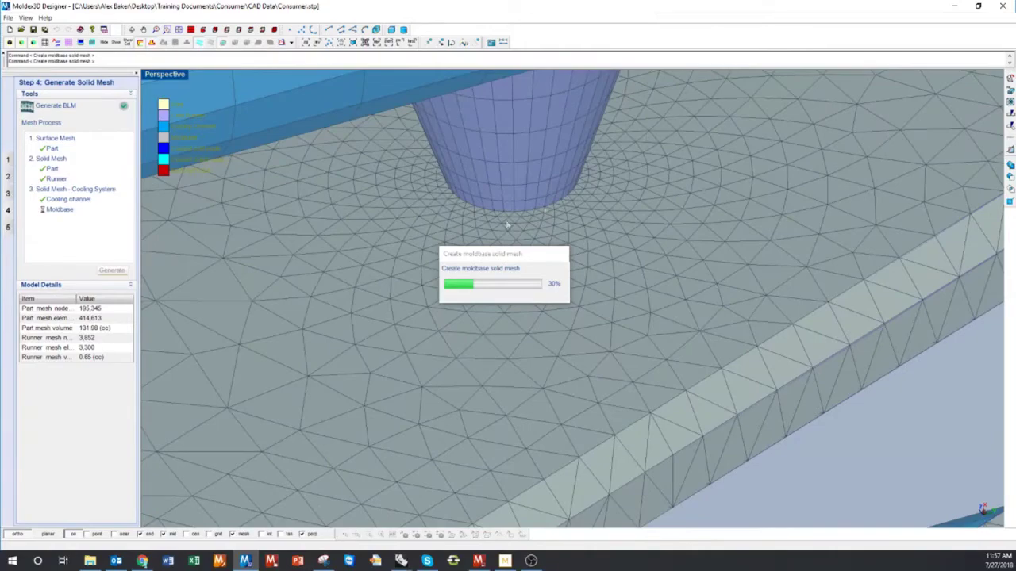
scroll(548, 190, down, 10)
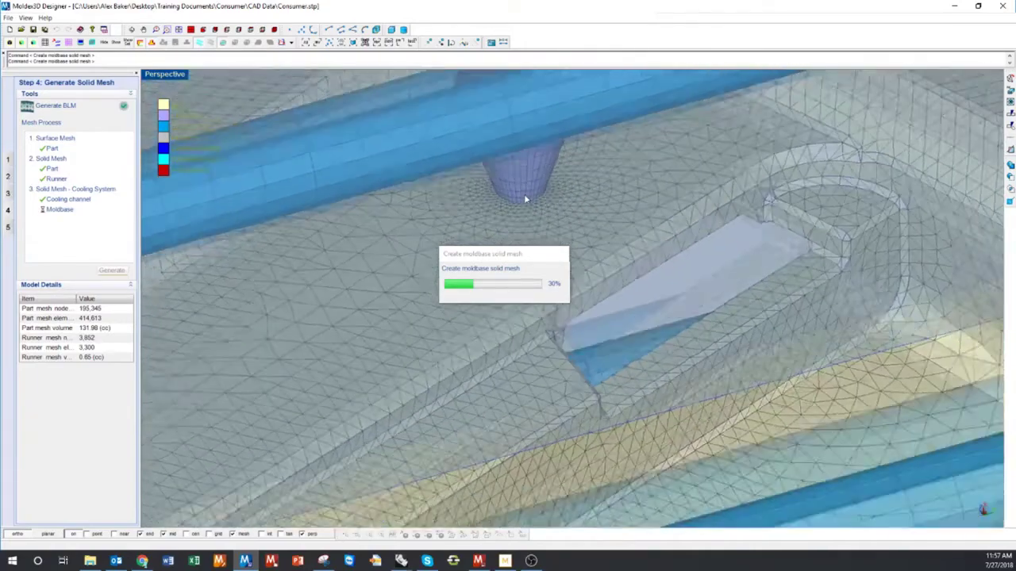
scroll(524, 197, down, 10)
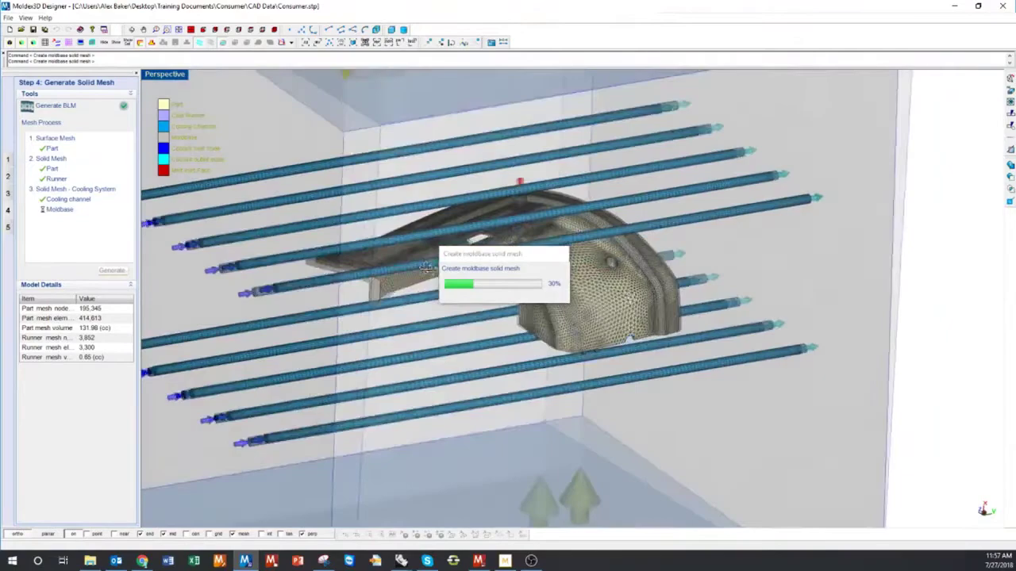
middle_drag(426, 269, 355, 287)
scroll(355, 287, up, 10)
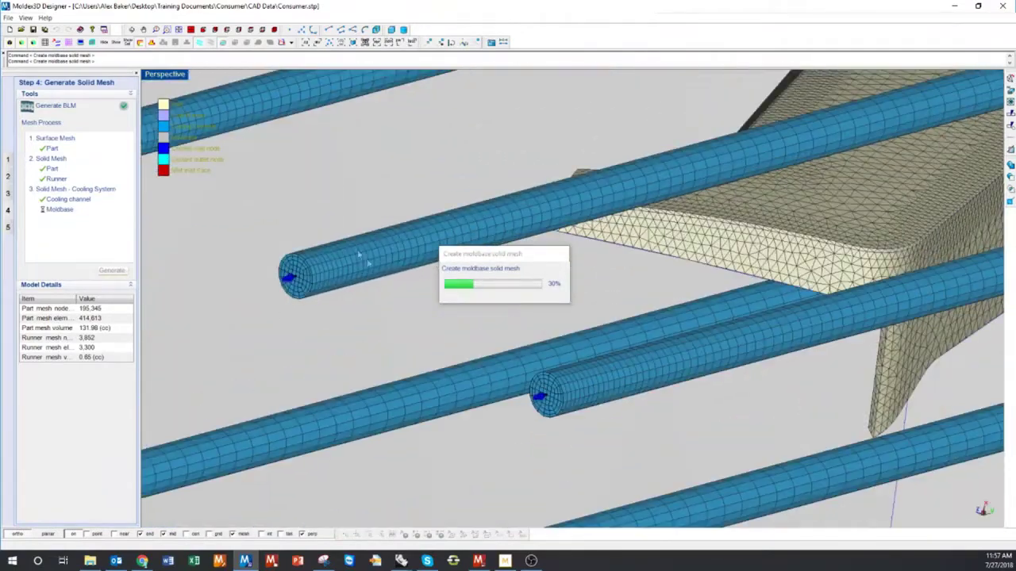
scroll(291, 275, down, 10)
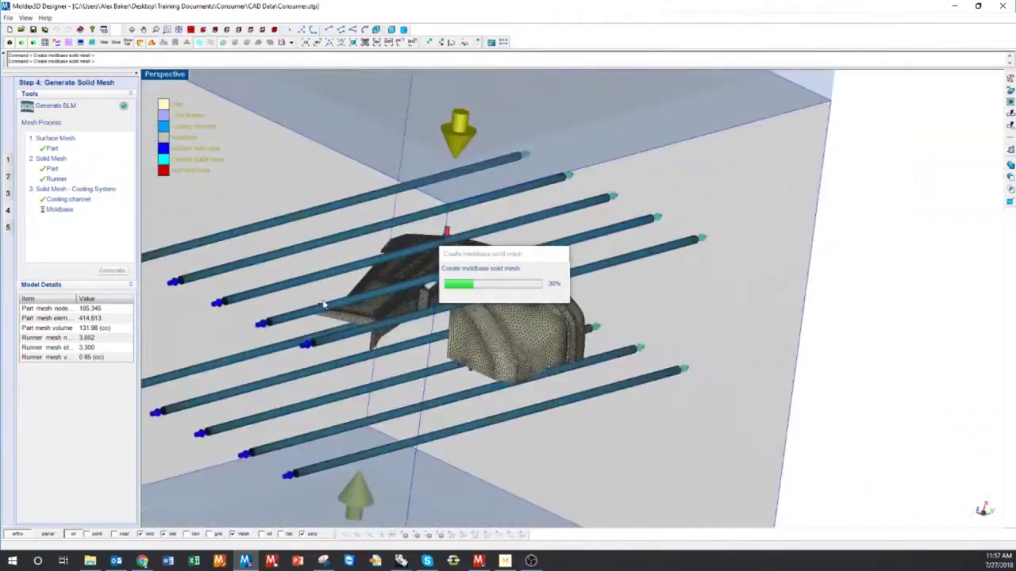
scroll(323, 305, down, 5)
middle_drag(324, 305, 419, 379)
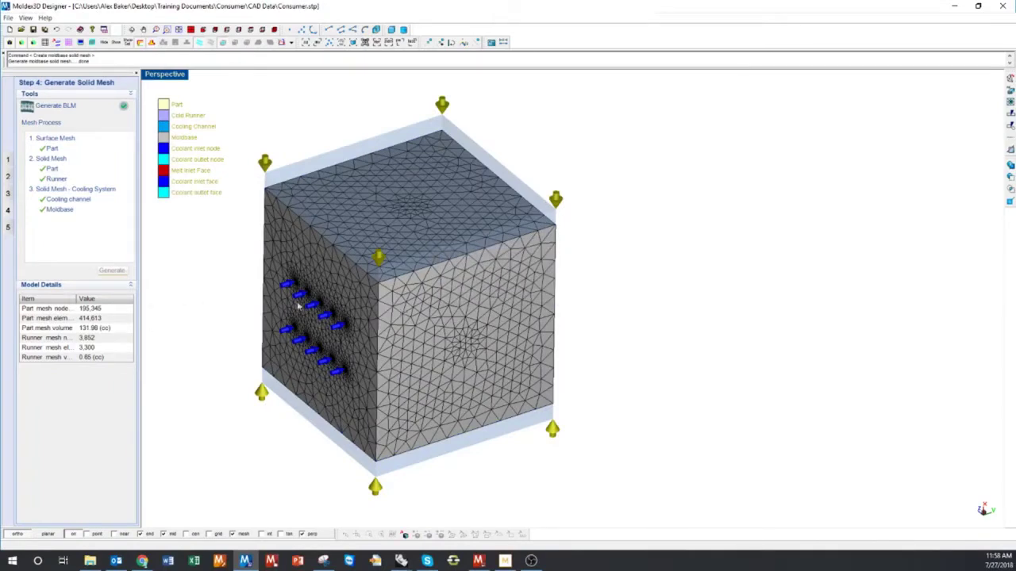
click(8, 227)
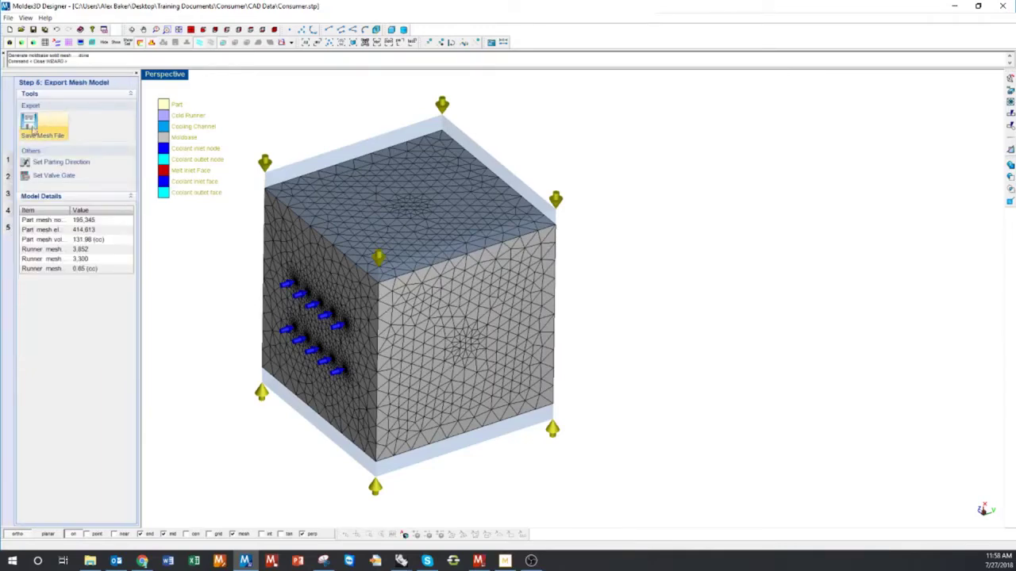
Save the mesh as Consumer.mfe in the CAD Data folder and dismiss the success message.
click(29, 120)
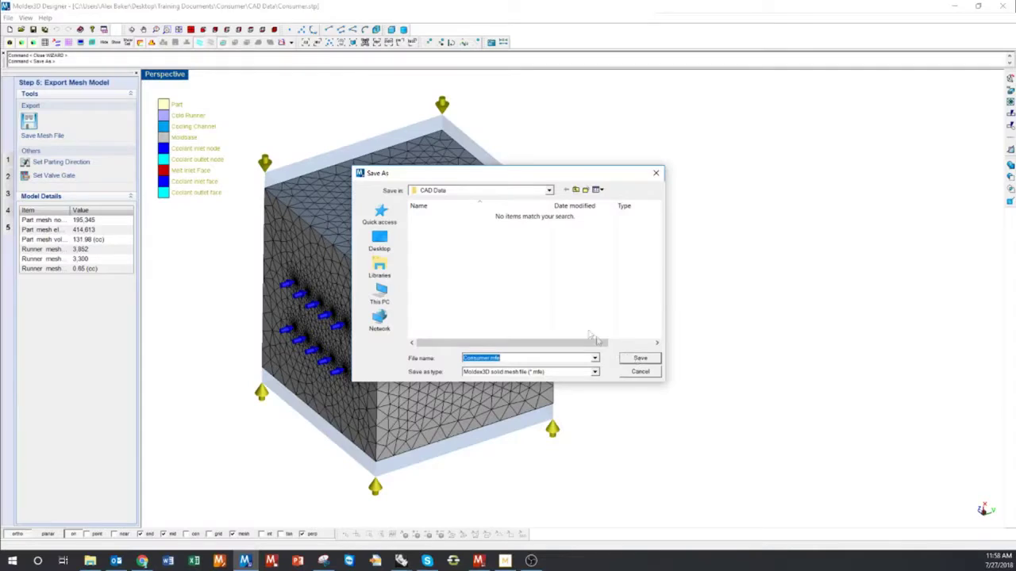
click(640, 359)
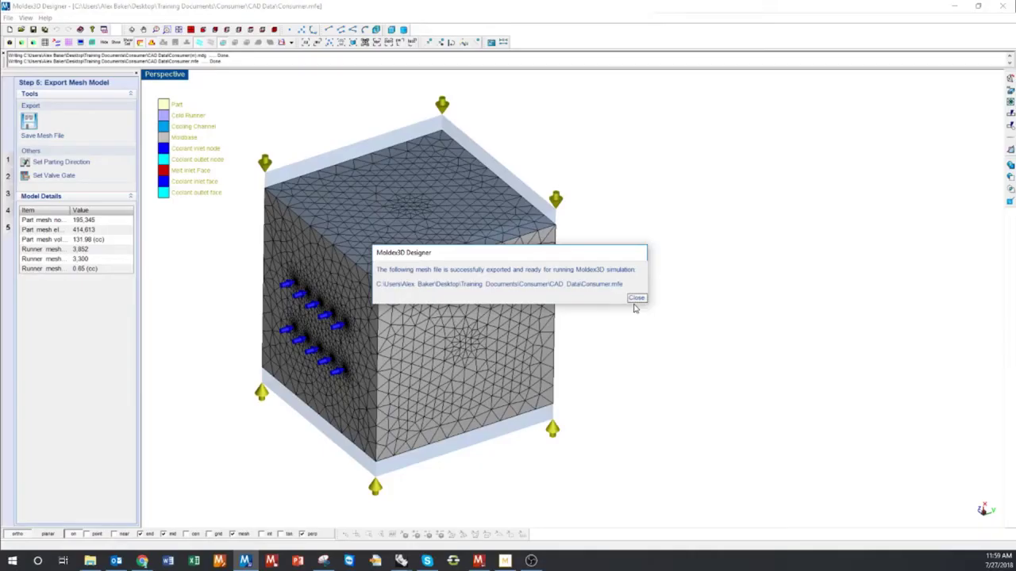
click(636, 298)
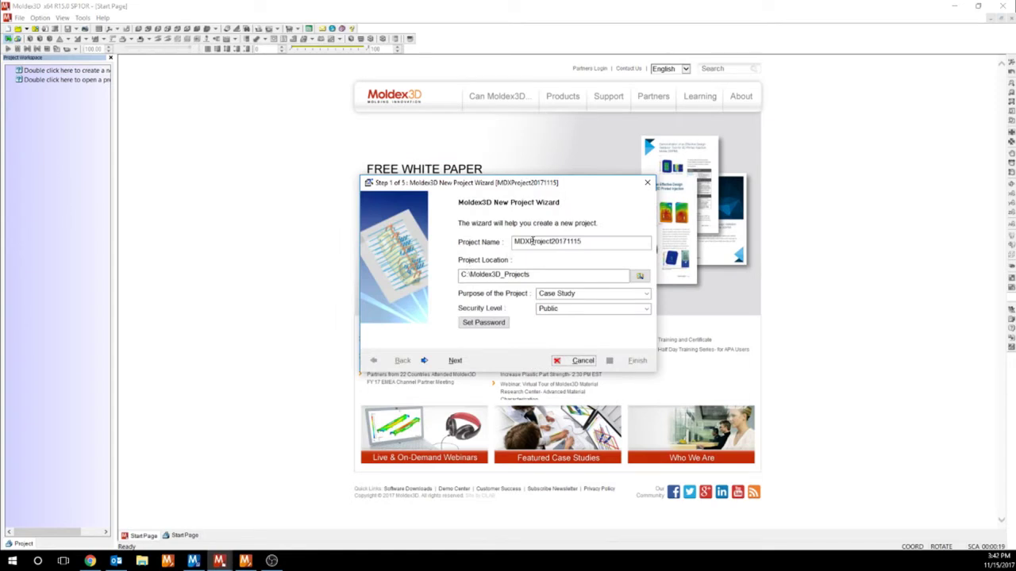
Name the new project demo, overwriting the existing demo project.
double_click(605, 245)
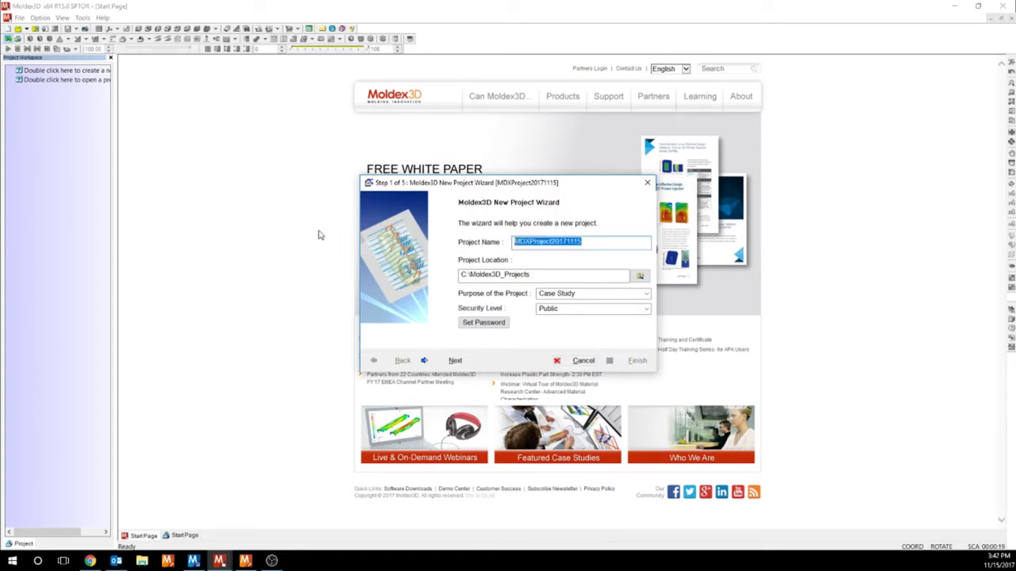
text(demo)
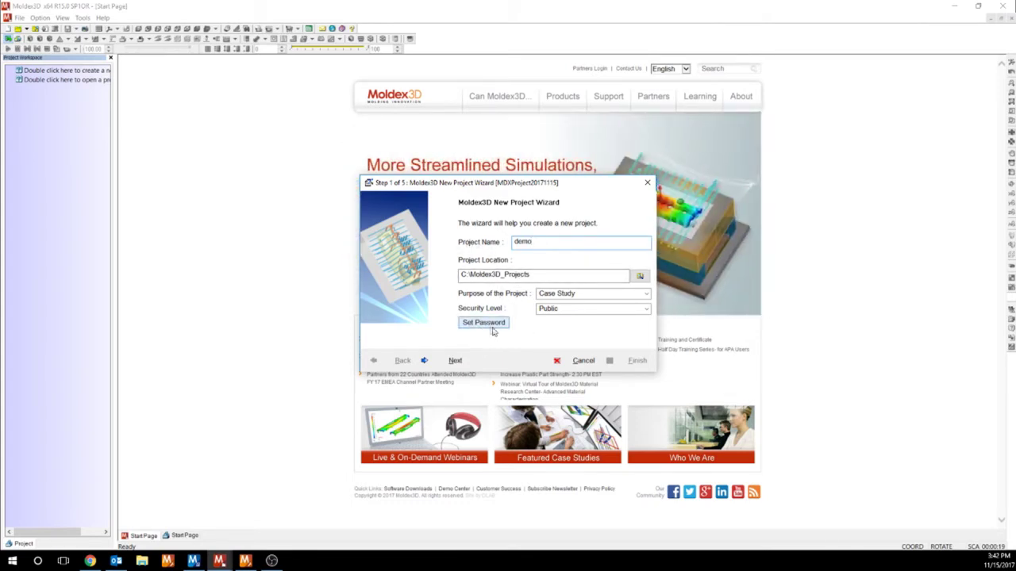
click(454, 360)
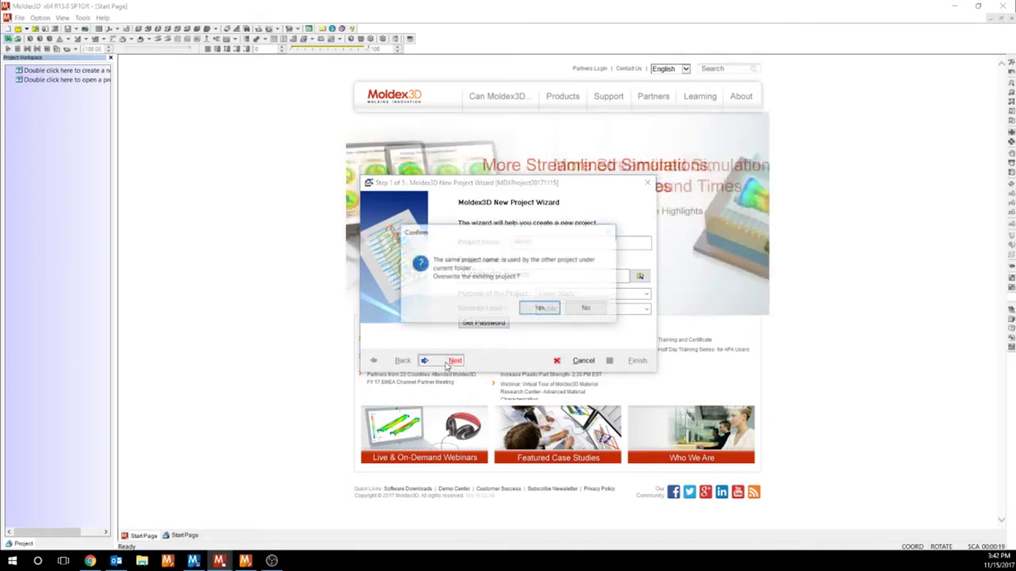
click(539, 309)
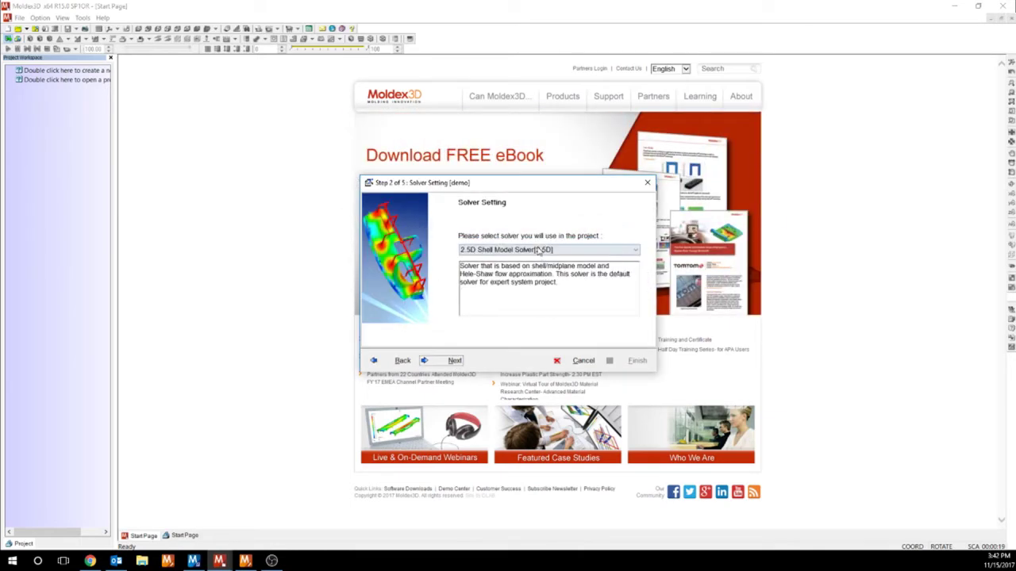
Choose the 3D Solid Model Solver with Injection Molding, finish the project and reach Run 1's Mesh step.
click(525, 251)
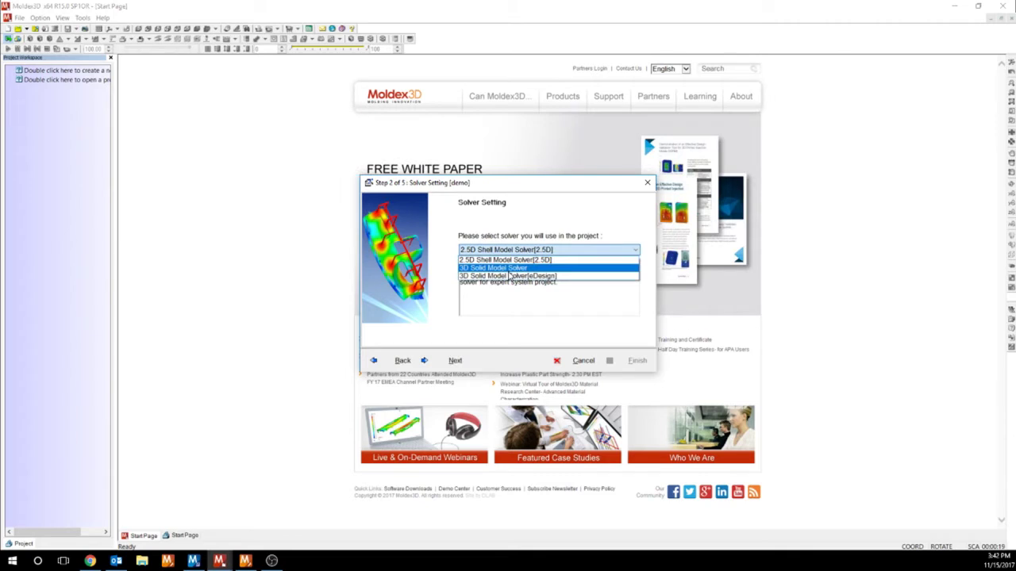
click(510, 272)
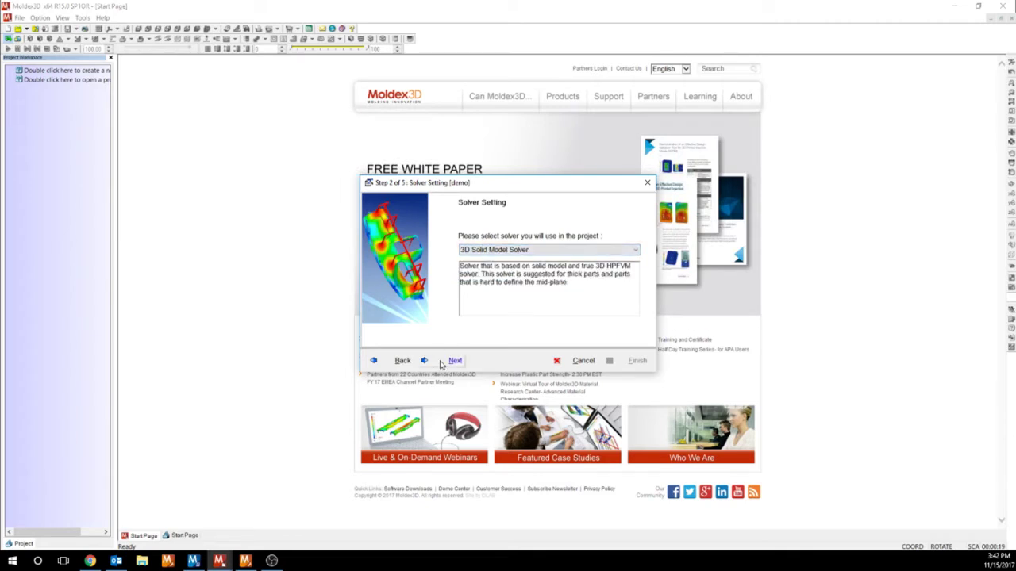
click(441, 361)
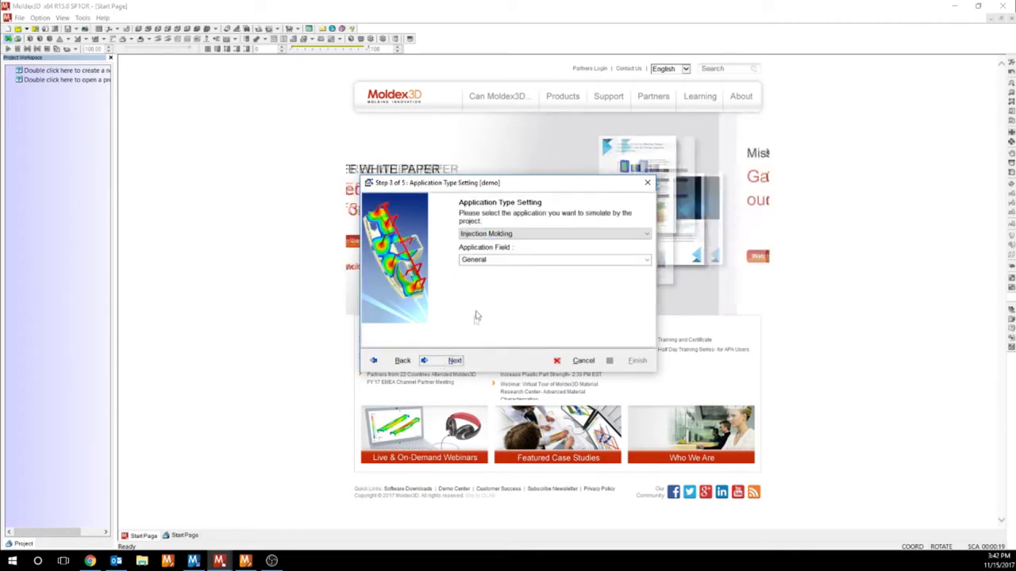
click(523, 234)
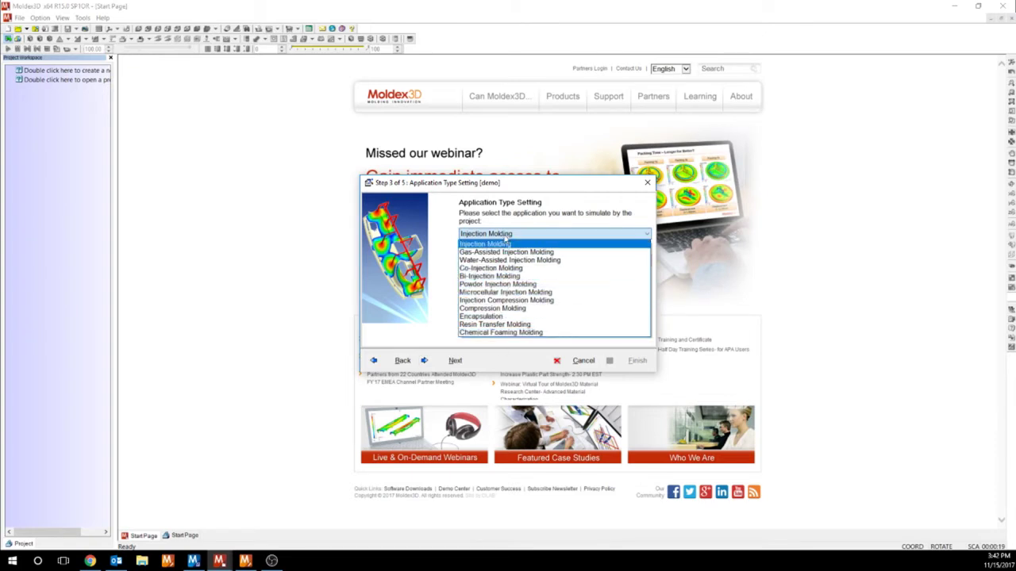
click(502, 242)
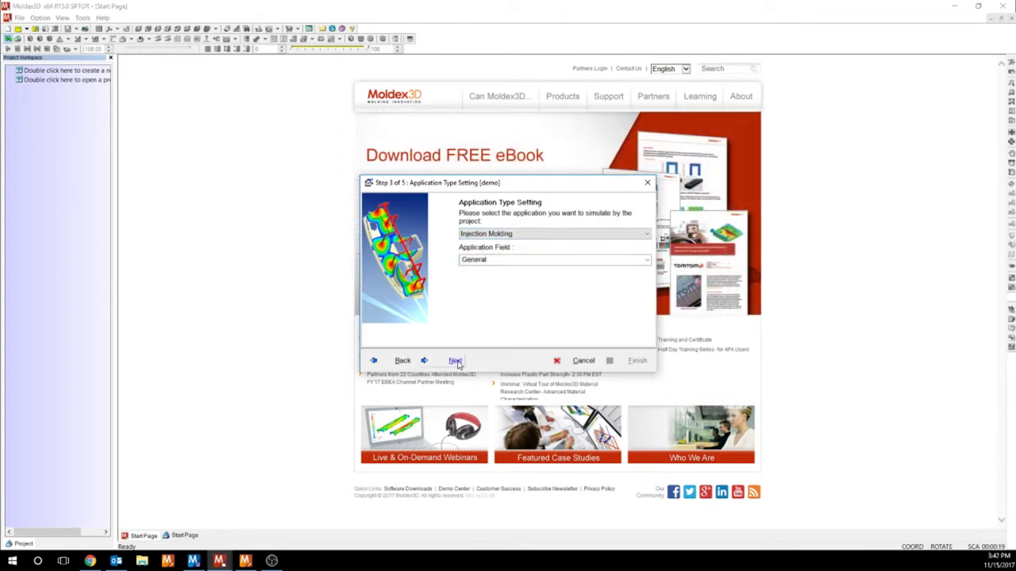
click(456, 361)
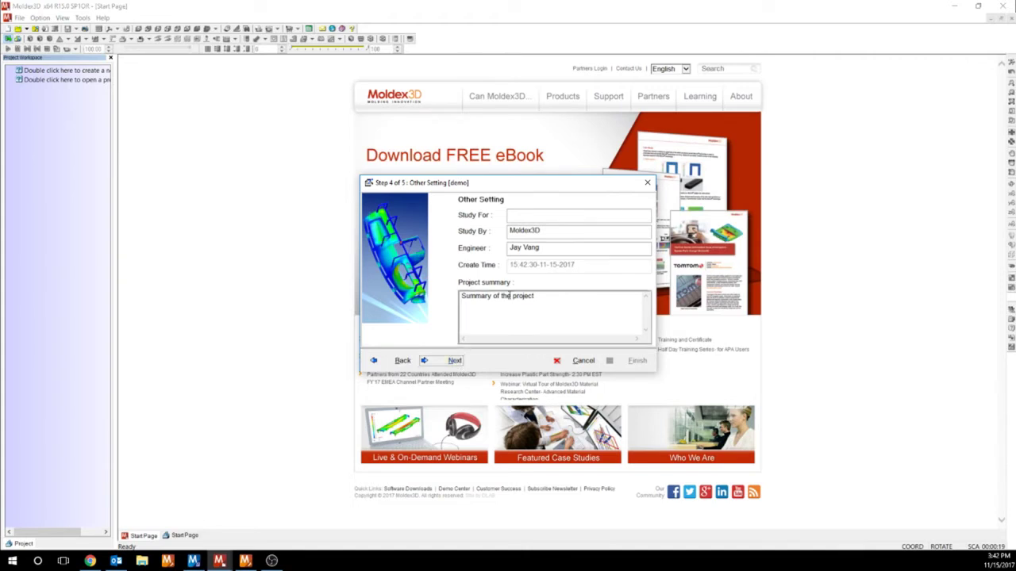
click(441, 361)
click(633, 361)
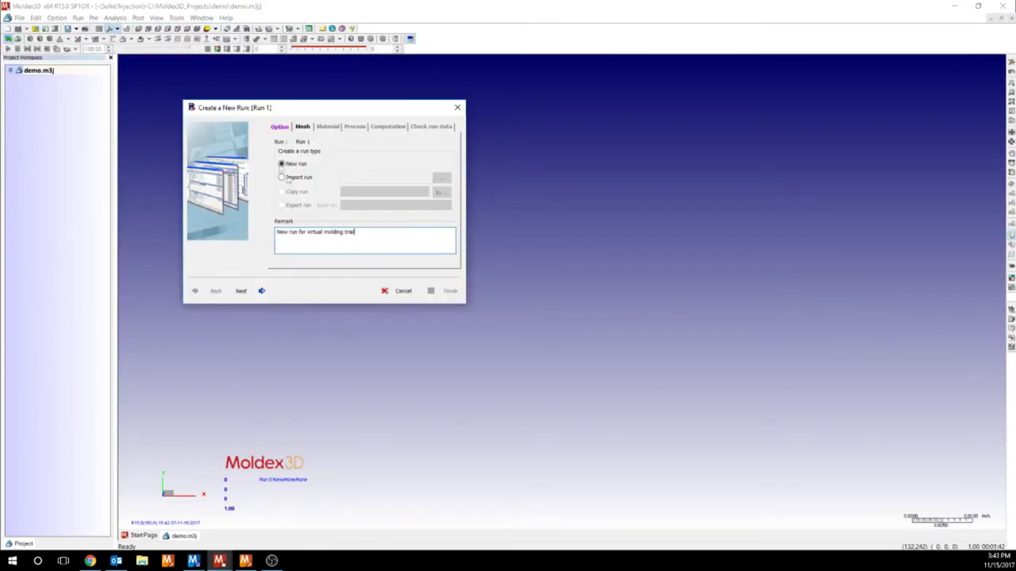
click(301, 128)
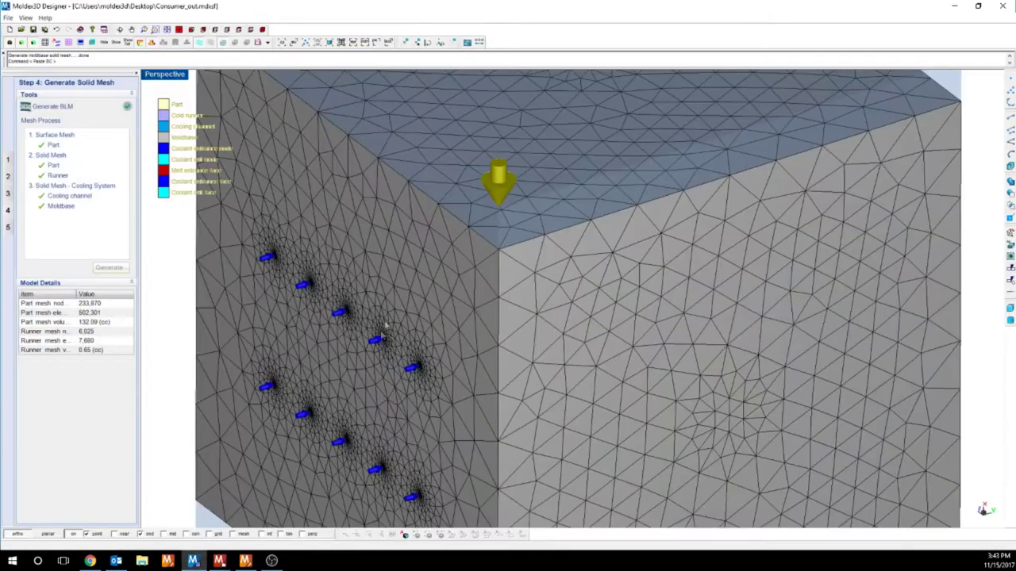
Export the cube's solid mesh as Consumer_out.mfe from Designer, then return to Moldex3D Project.
click(193, 560)
scroll(433, 286, down, 3)
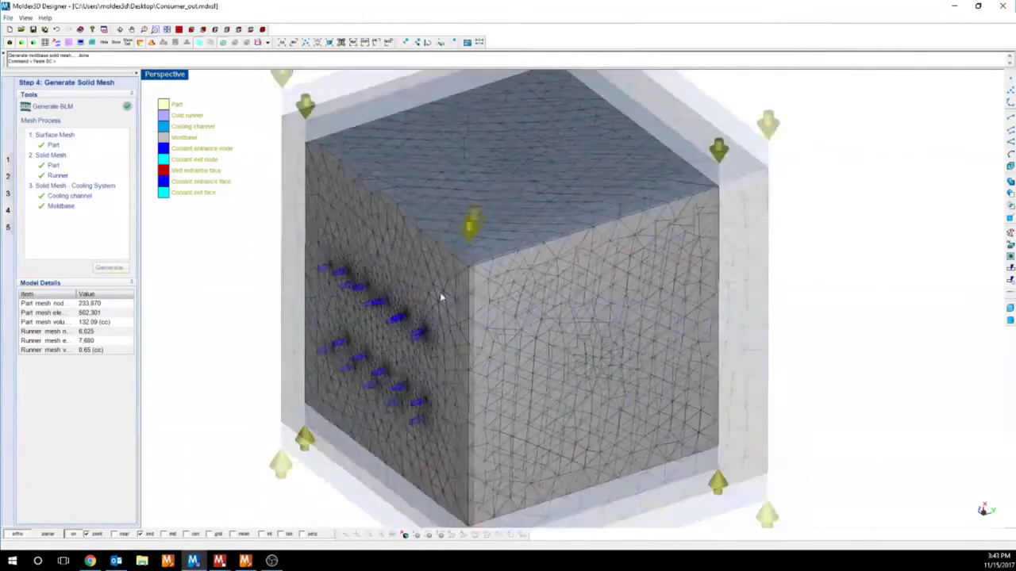
middle_drag(438, 295, 460, 300)
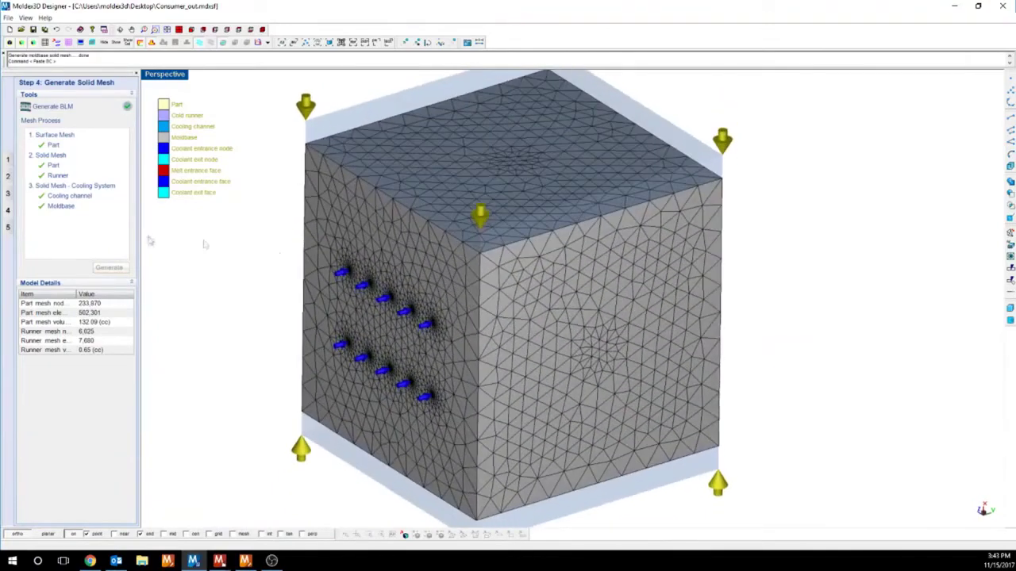
click(28, 233)
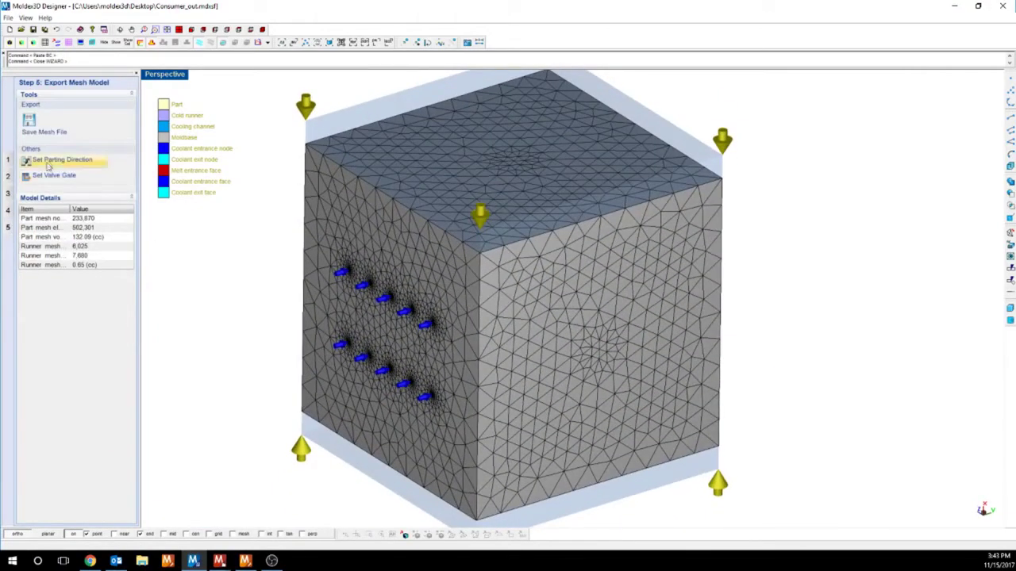
click(32, 128)
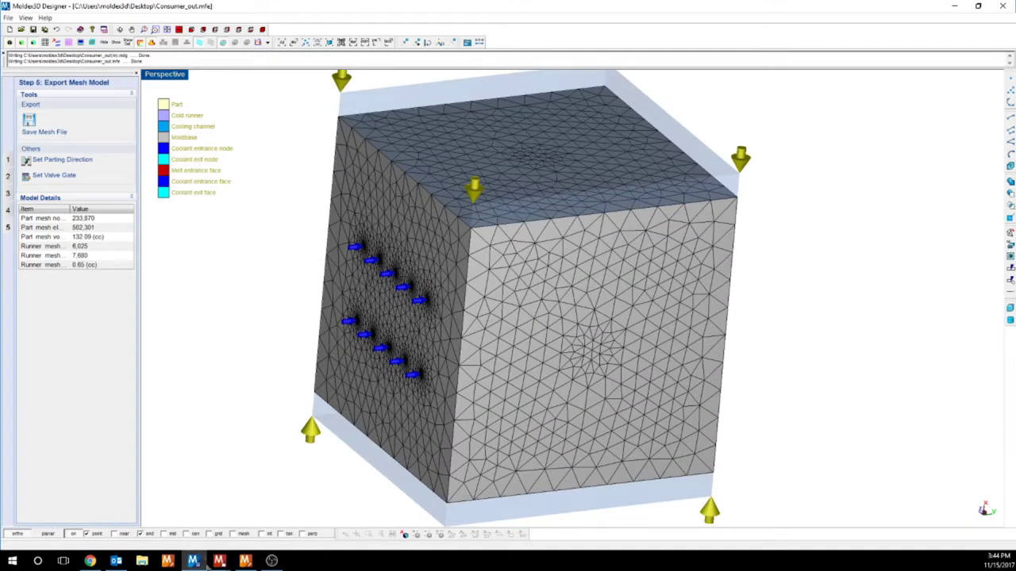
mouse_move(219, 561)
click(276, 512)
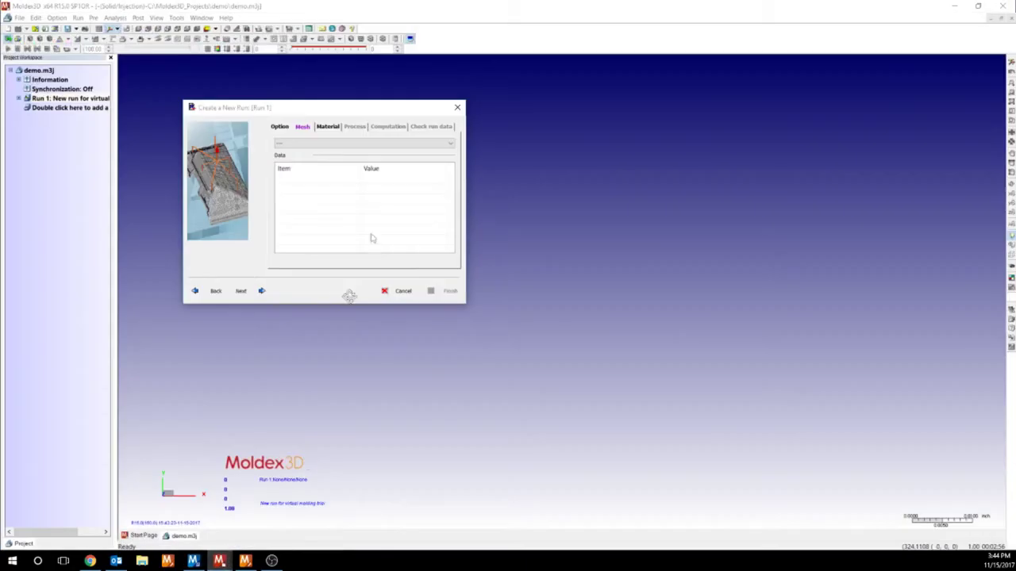
Load the Consumer_out.mfe mesh file from the Desktop into Run 1.
click(318, 143)
click(299, 157)
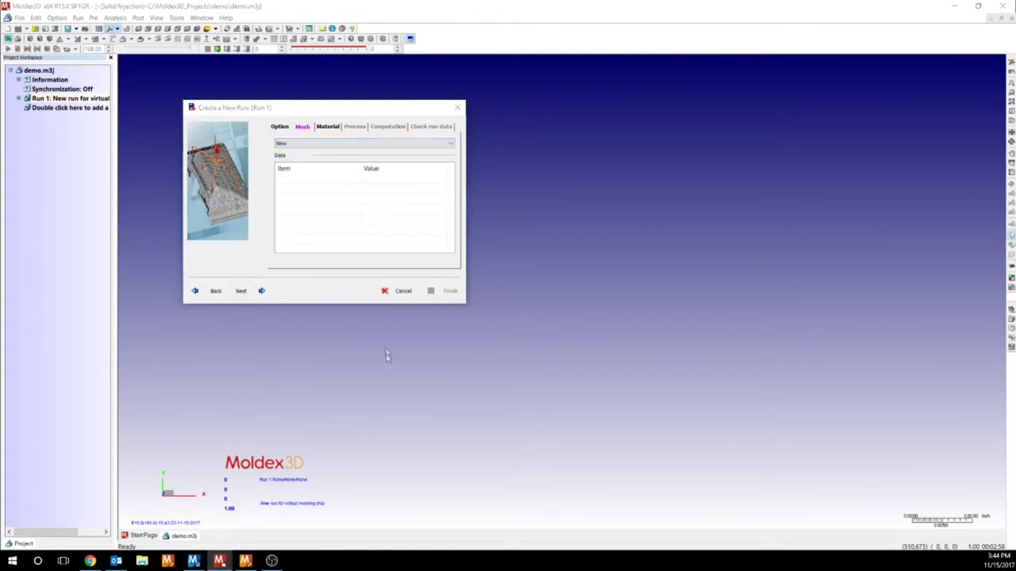
click(196, 176)
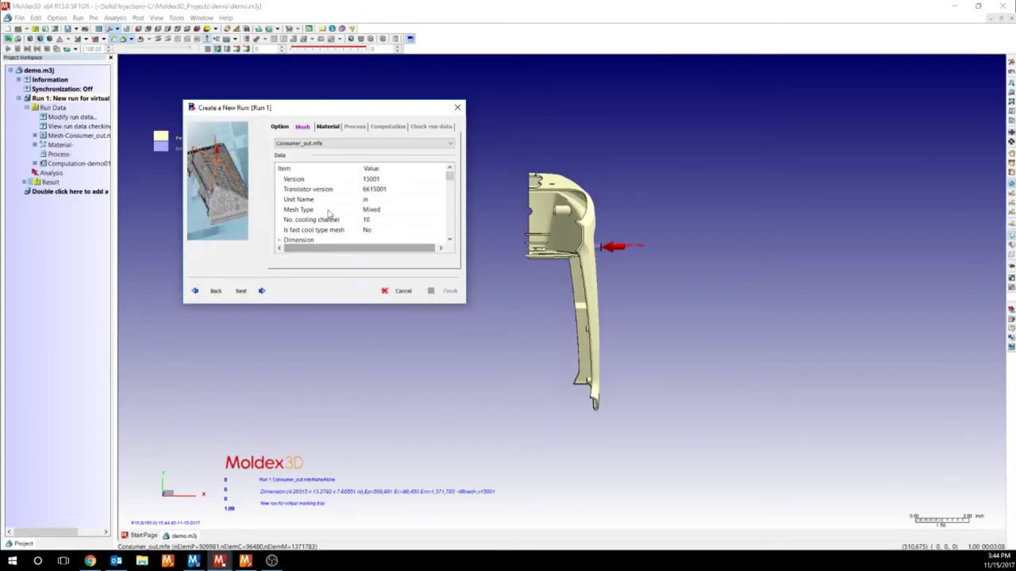
click(328, 127)
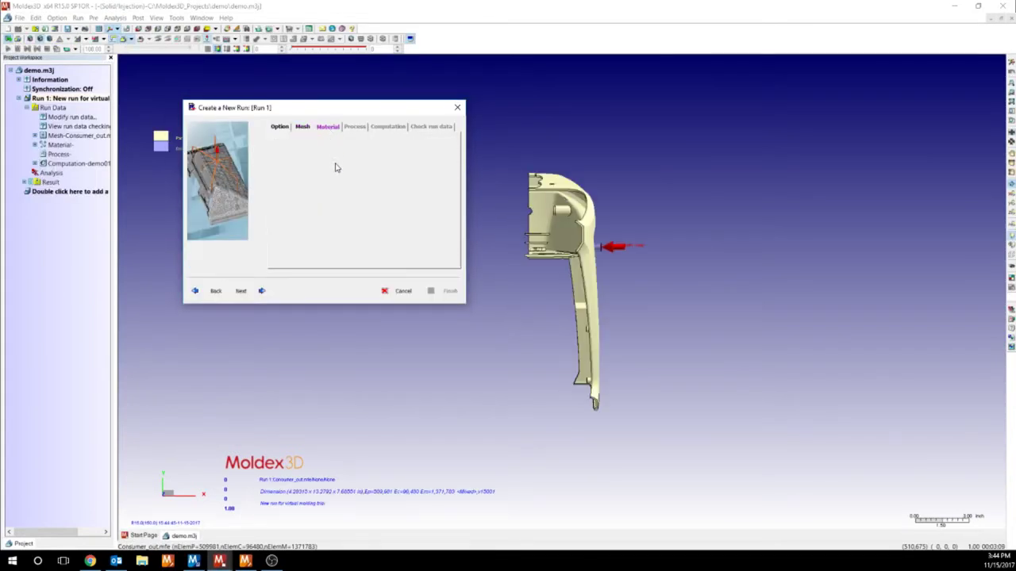
Start choosing a new part material from the Moldex3D material bank.
click(443, 161)
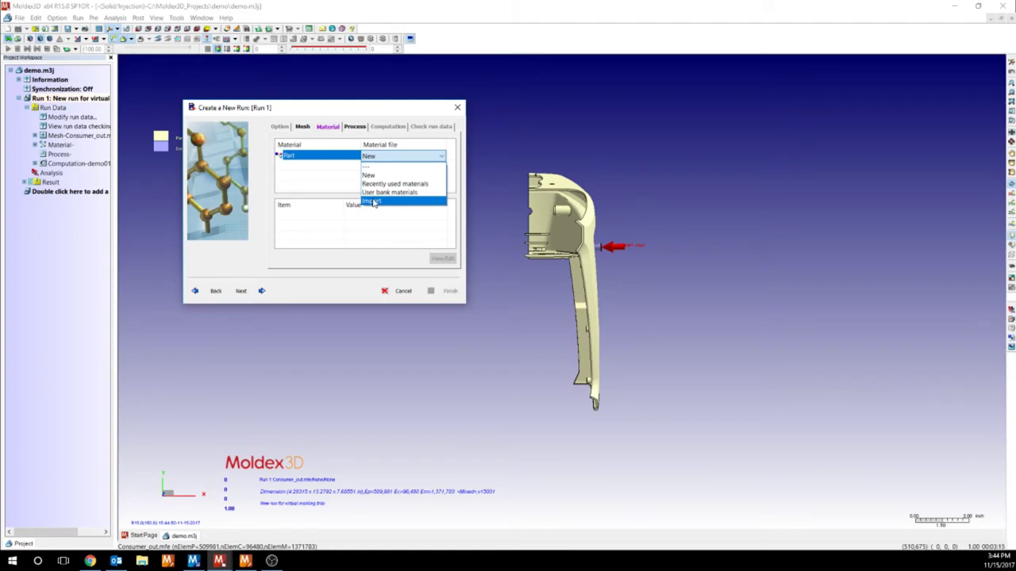
click(373, 175)
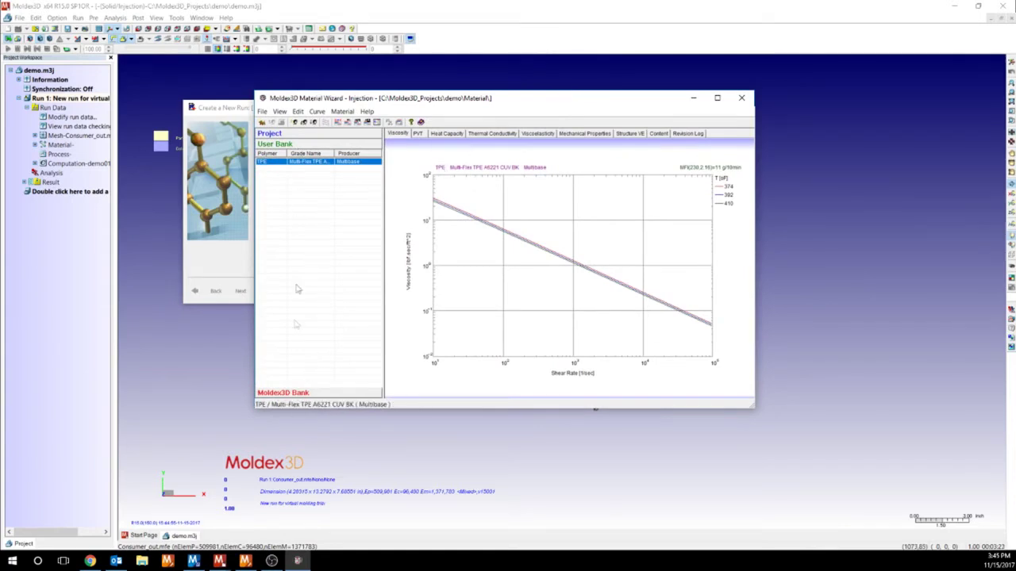
click(290, 393)
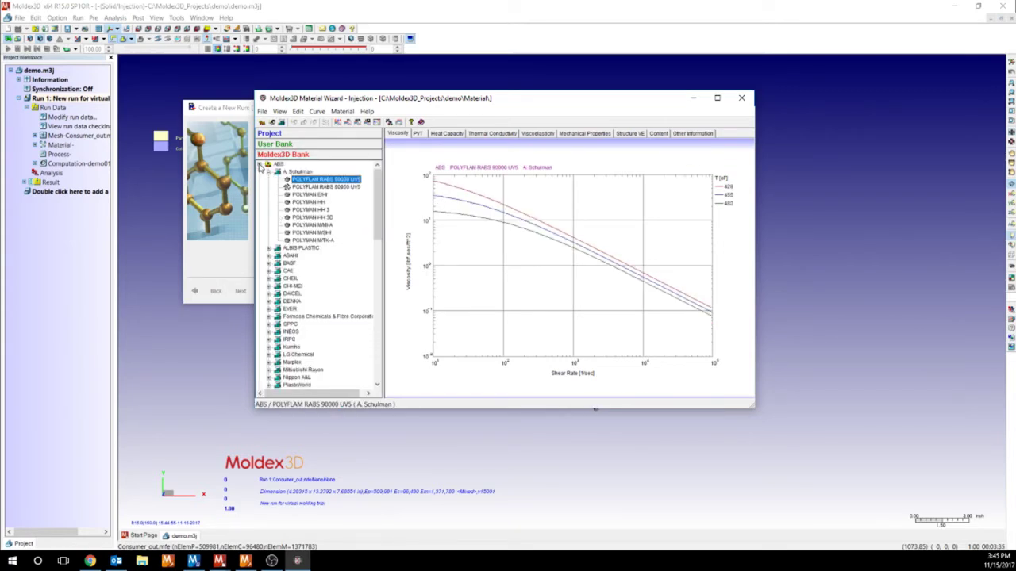
Add PA66 grade SCHULAMID 66 GBF 3020 FR4 to the project and close the Material Wizard.
click(260, 166)
scroll(267, 218, down, 8)
scroll(267, 217, up, 6)
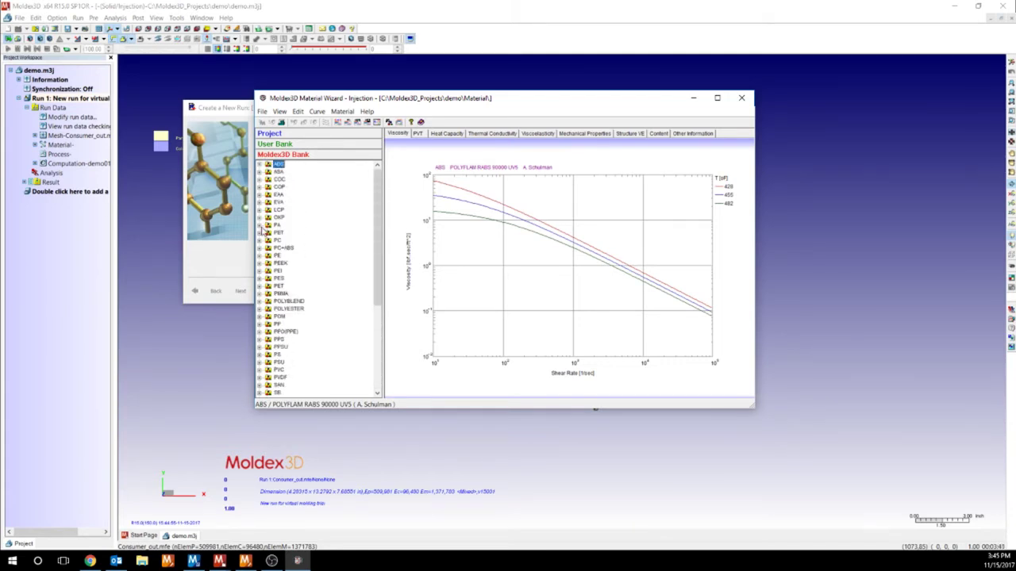
click(259, 226)
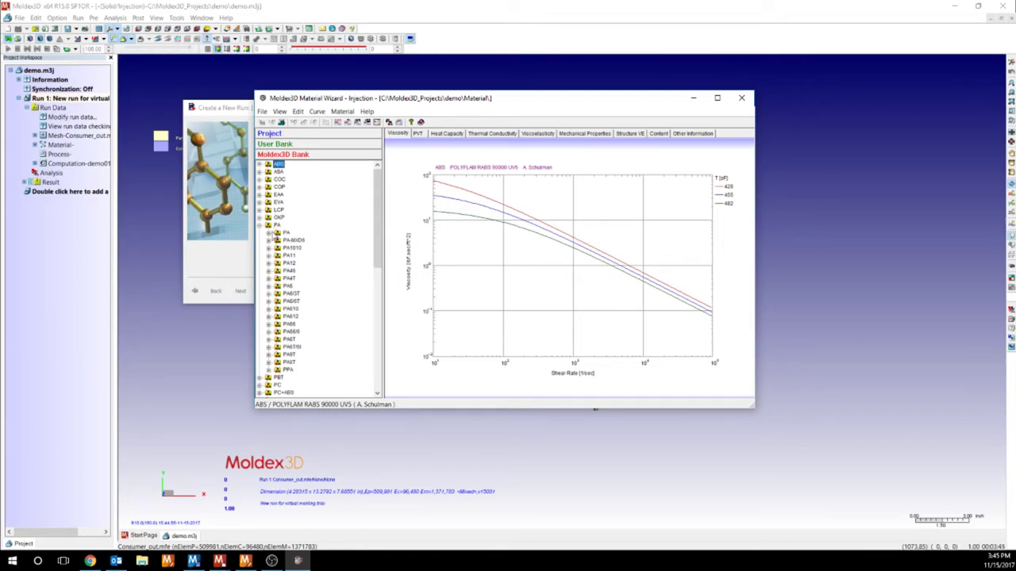
click(269, 324)
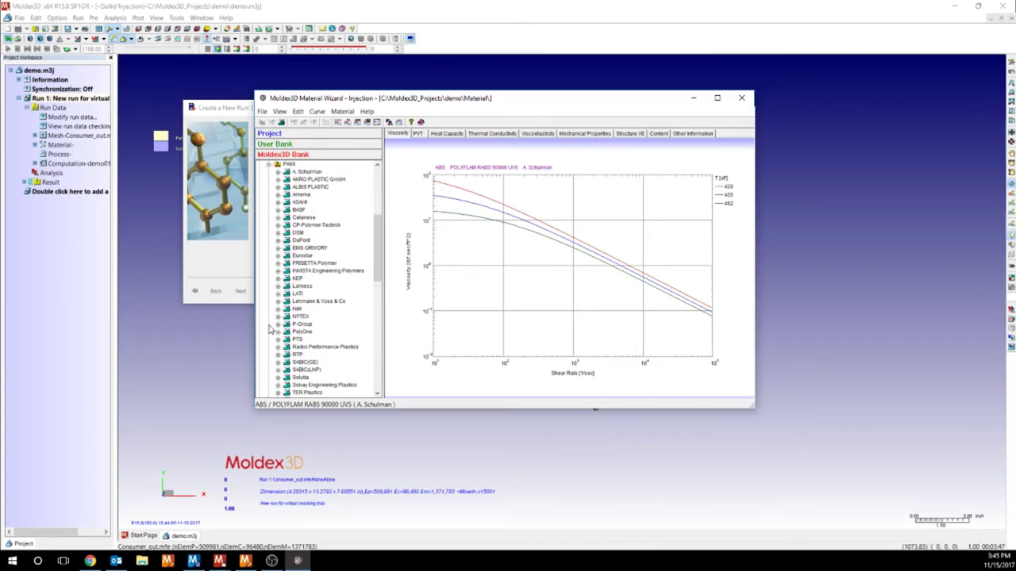
click(277, 172)
double_click(311, 180)
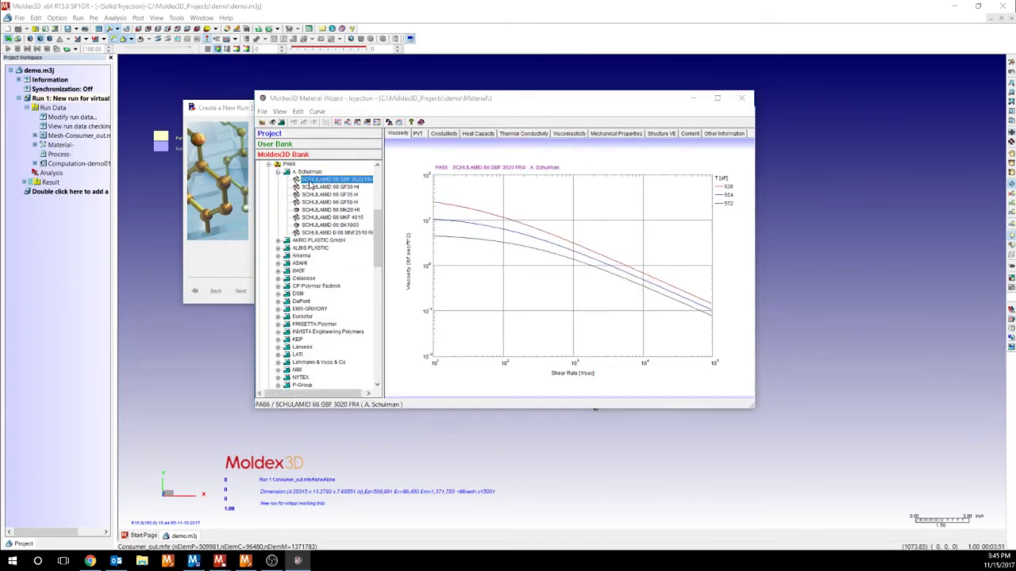
click(519, 293)
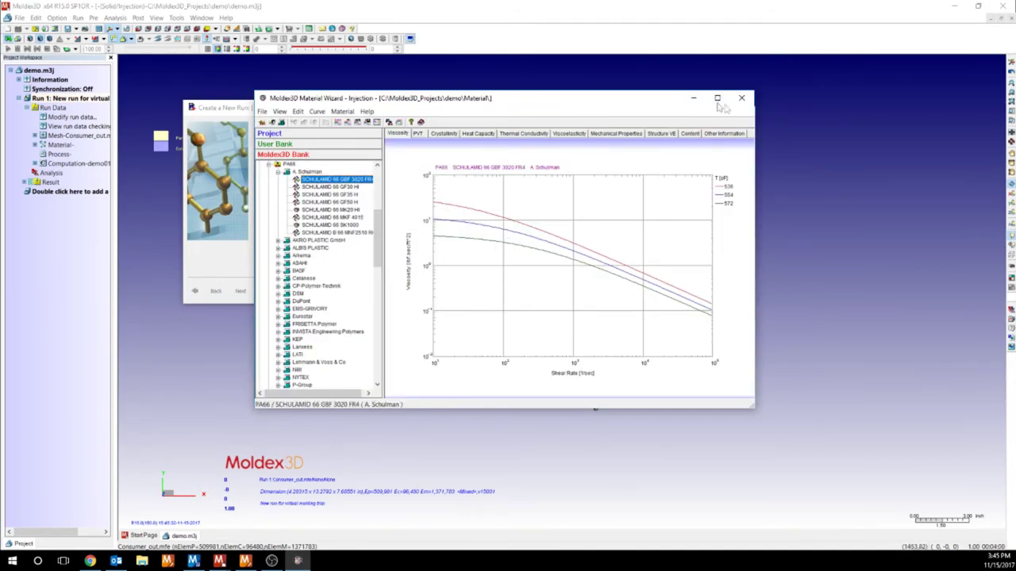
click(741, 97)
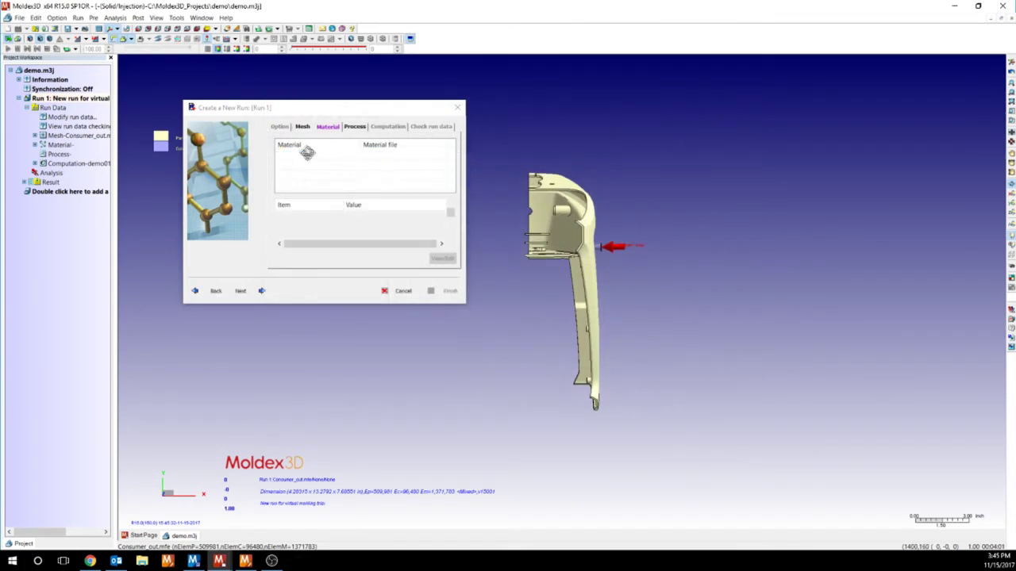
Create the new process setting demo_1 and advance to its filling and packing settings.
click(355, 127)
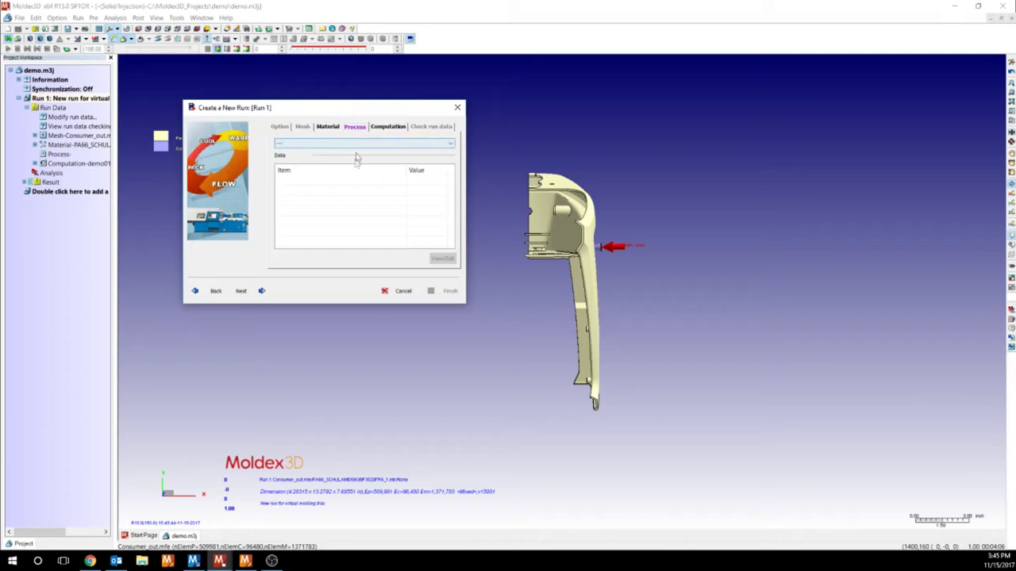
click(356, 145)
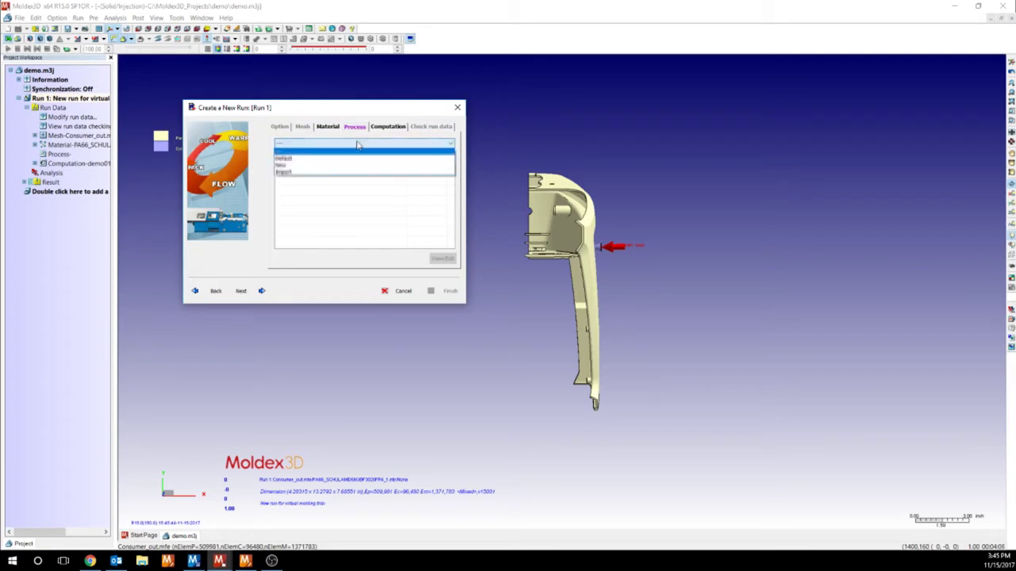
click(287, 166)
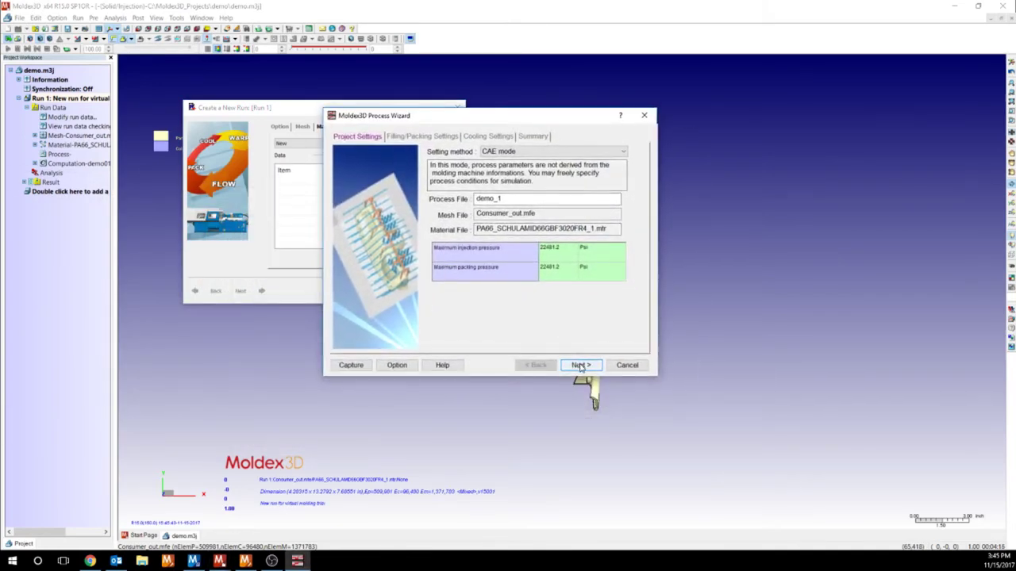
click(581, 365)
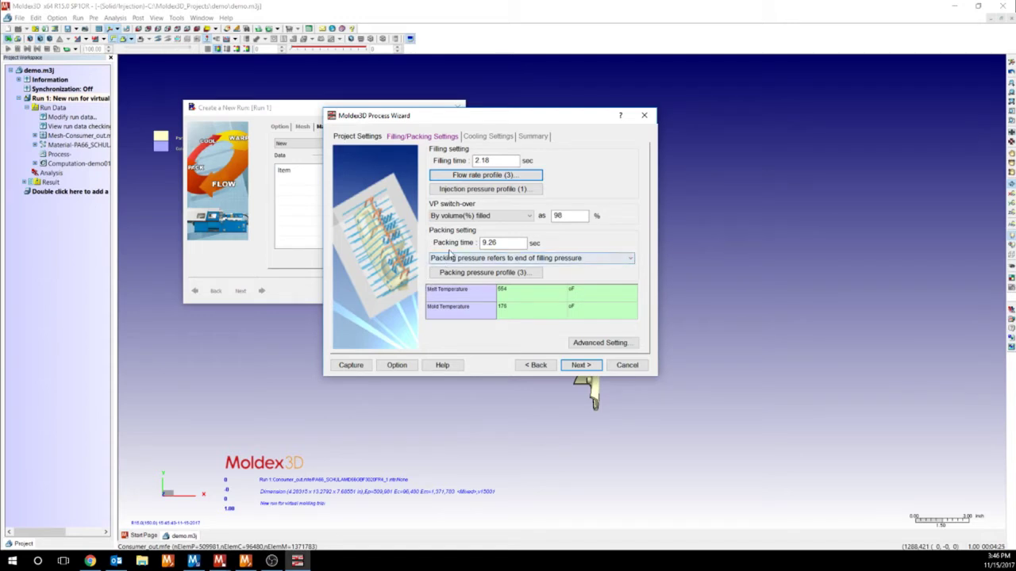
Keep the 2.18 s fill time, 98% switch-over and 9.26 s packing time, and leave the packing pressure profile unchanged.
double_click(495, 161)
click(496, 161)
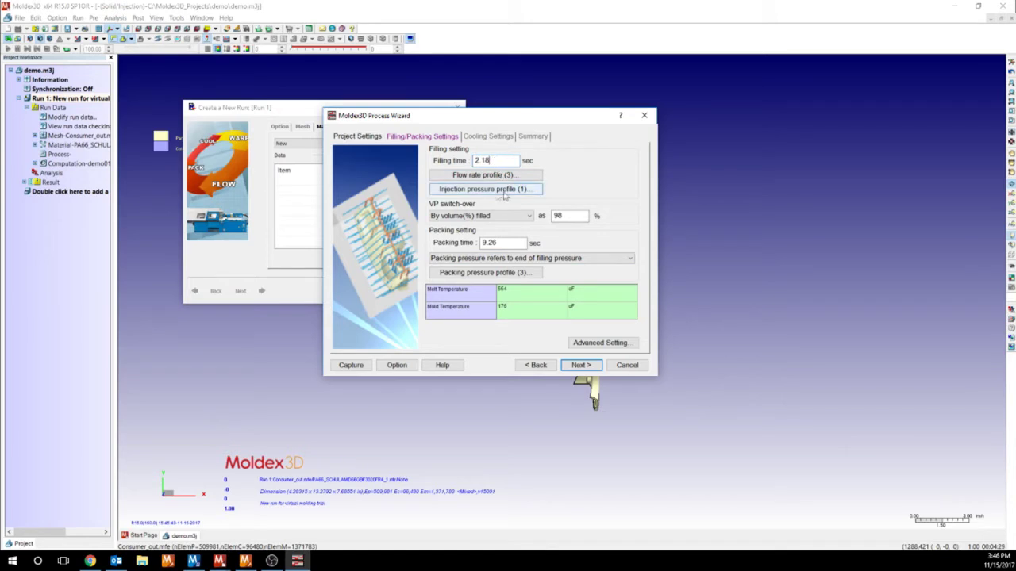
double_click(574, 216)
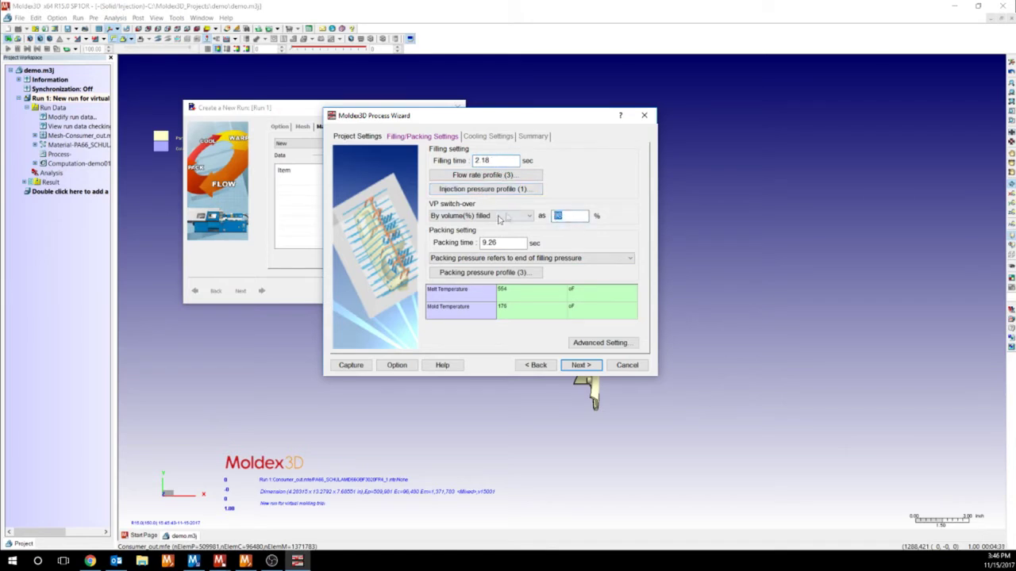
double_click(514, 243)
click(520, 275)
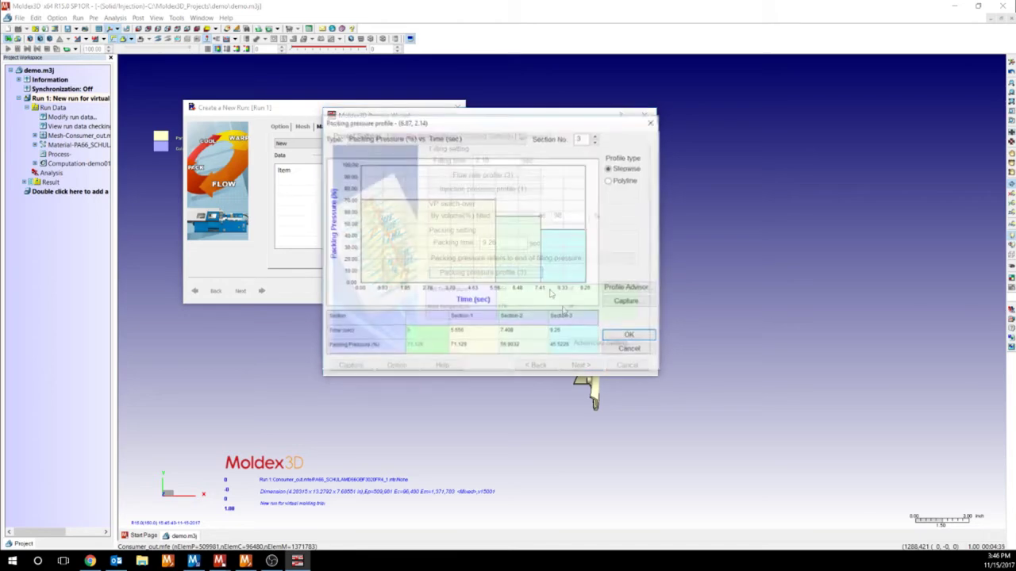
click(630, 335)
Check the melt and mold temperatures, then go on to cooling settings and review the 77 air temperature.
click(527, 297)
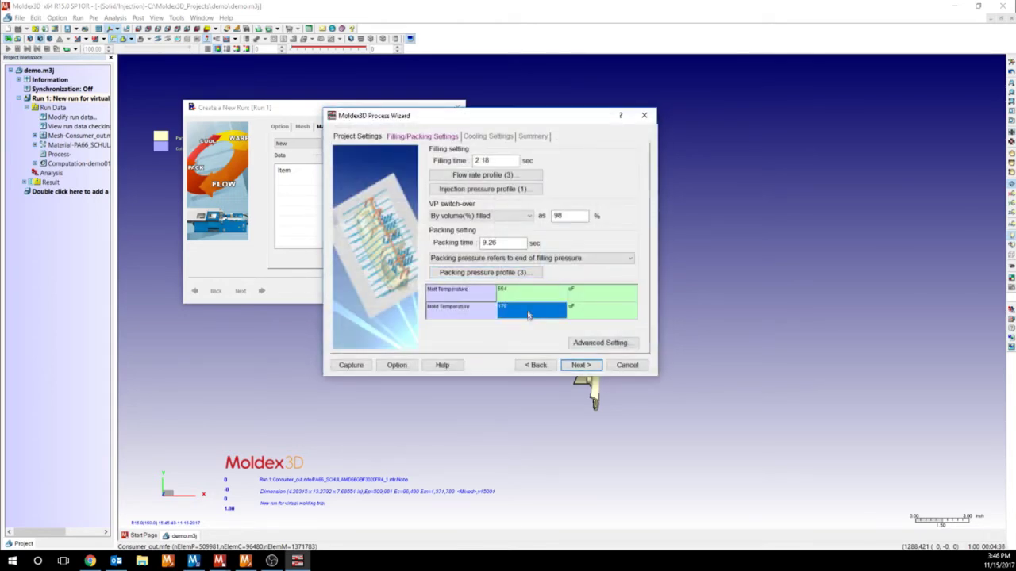
drag(530, 317, 529, 298)
click(534, 296)
click(534, 311)
click(582, 367)
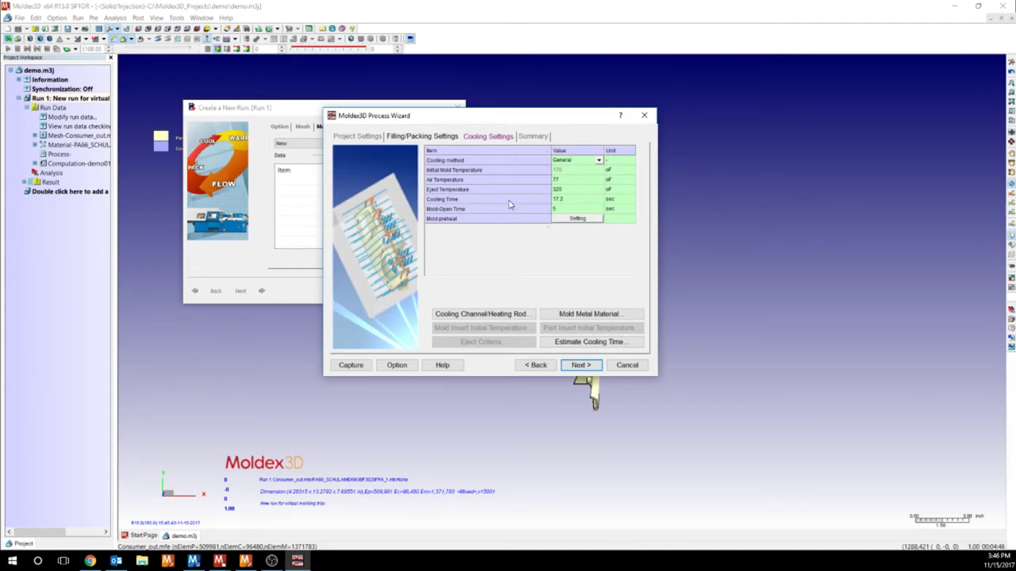
click(566, 181)
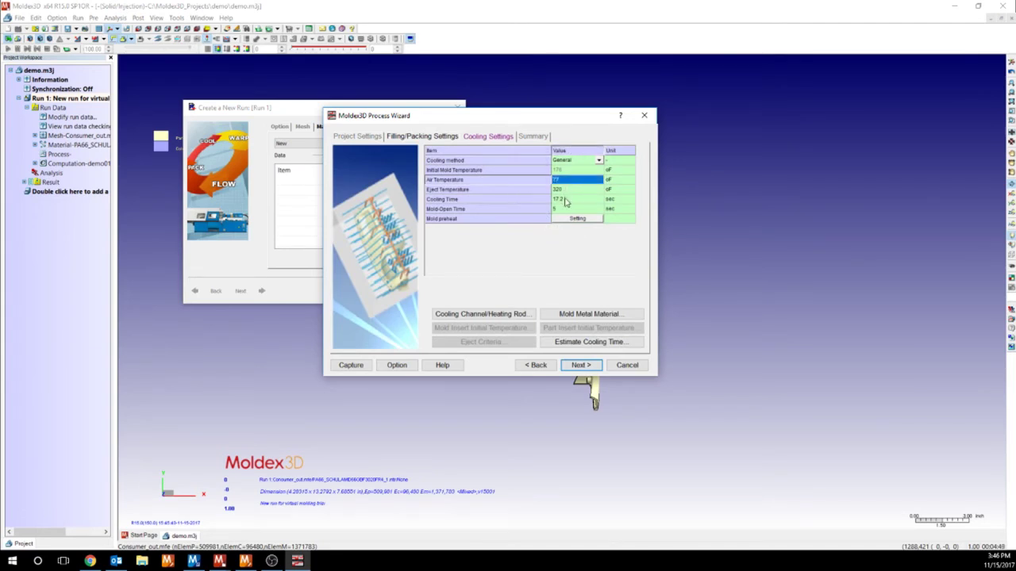
Review the 17.2 s cooling and 5 s mold-open times, and keep the cooling channels set by flow rate.
click(566, 200)
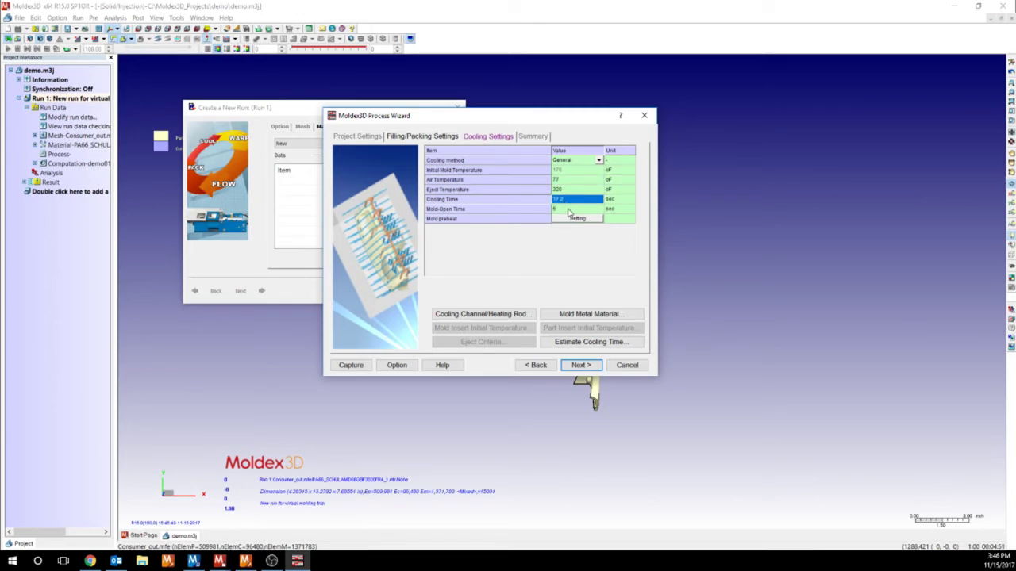
click(568, 210)
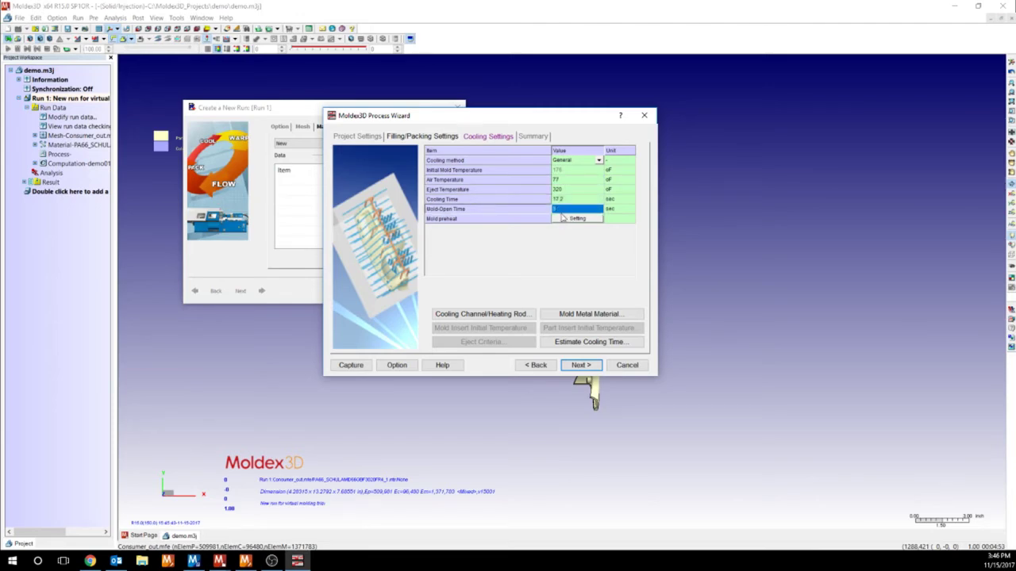
click(499, 313)
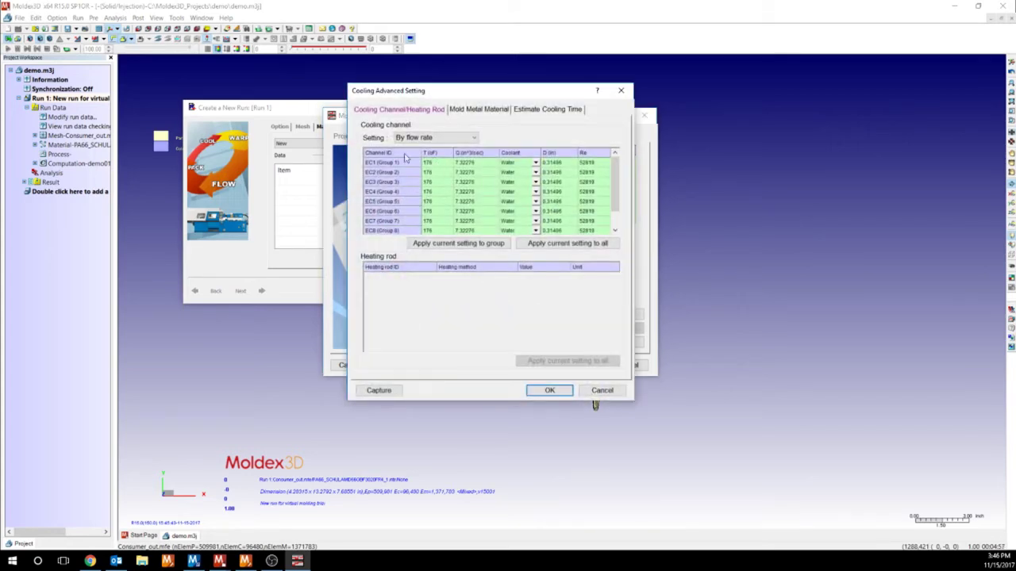
click(433, 164)
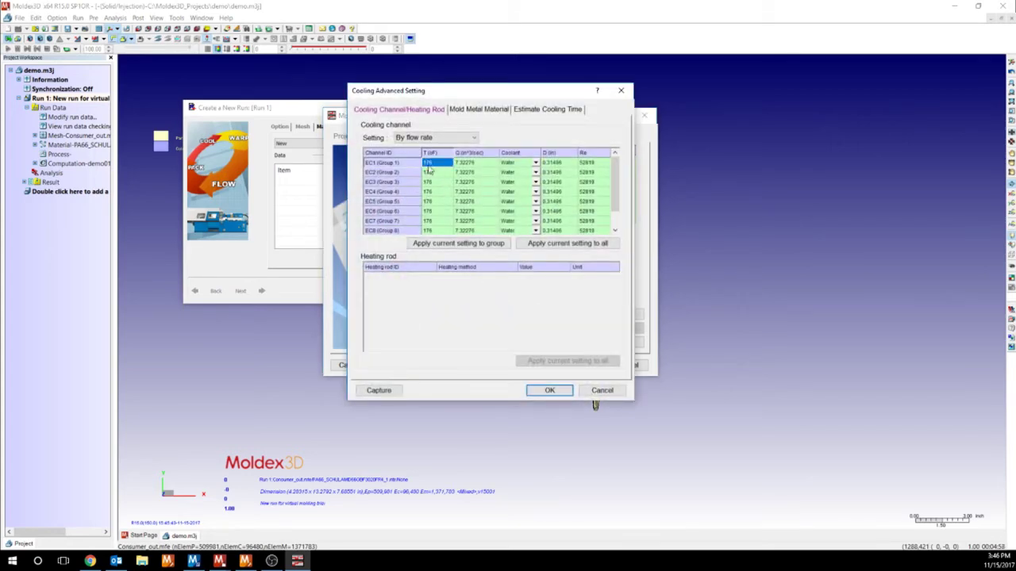
click(474, 163)
click(437, 137)
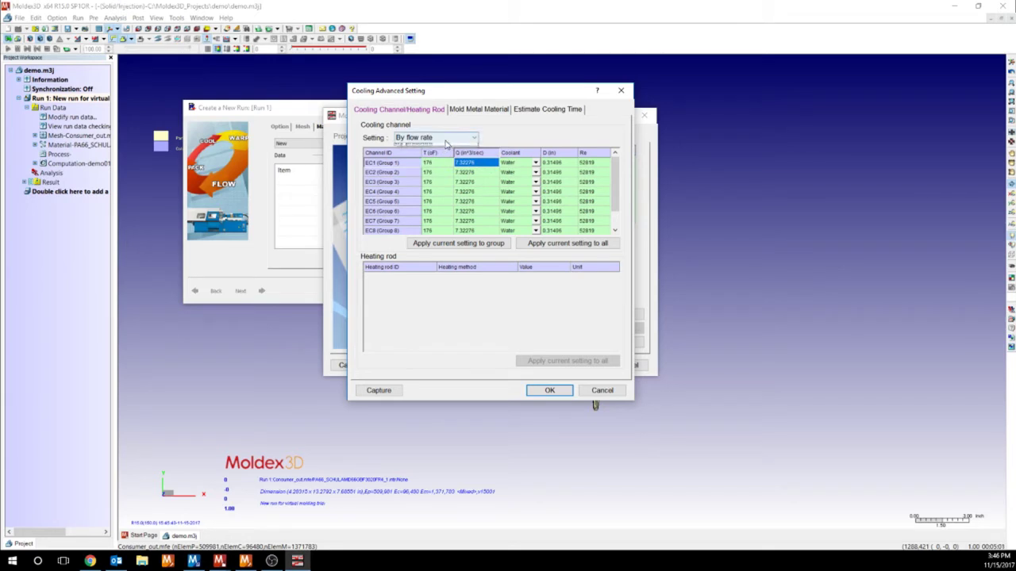
click(421, 148)
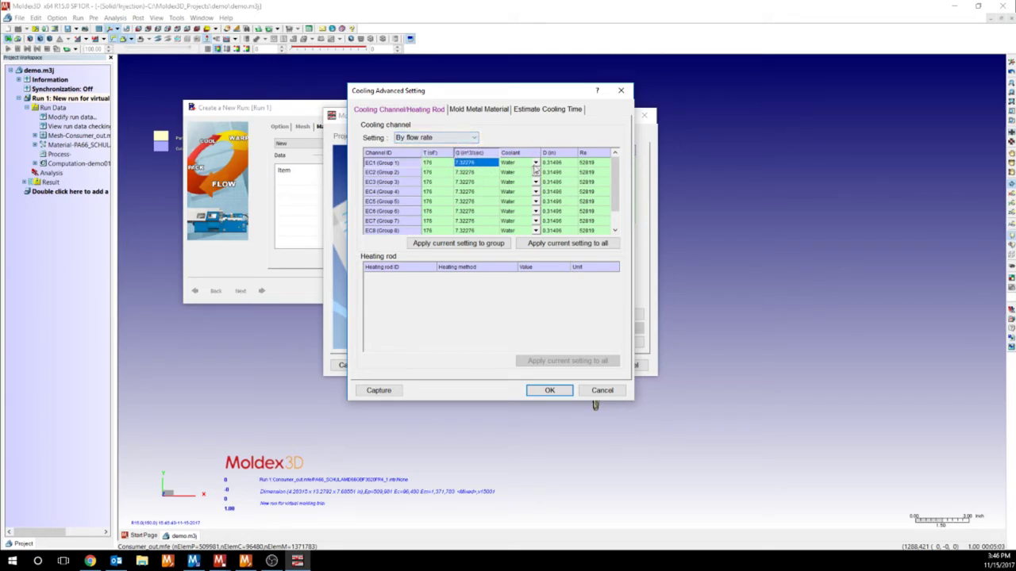
Keep Water as EC1's coolant, review its diameter and Reynolds number, accept the channels, and bring up Mold Metal Material.
click(536, 164)
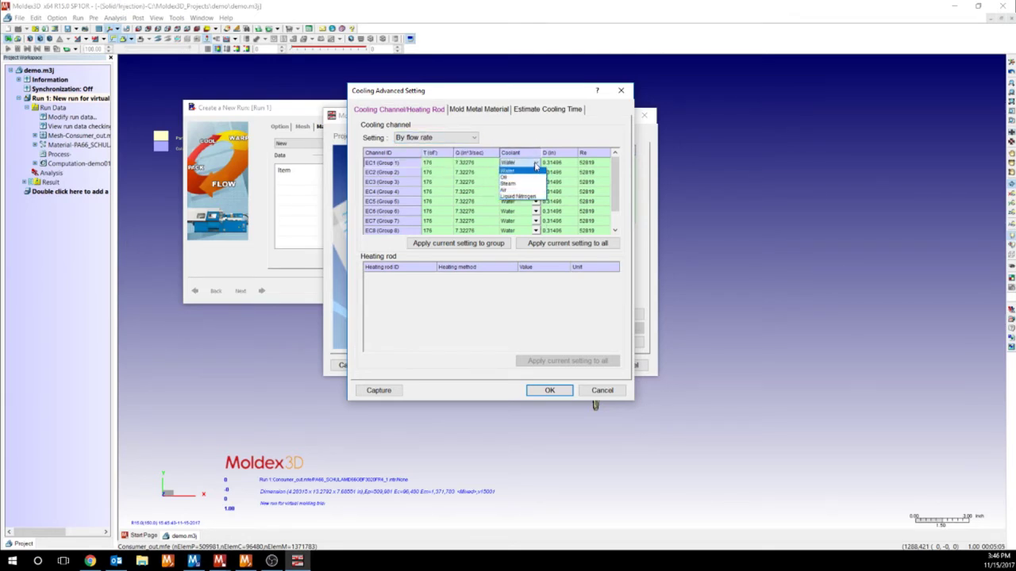
click(543, 170)
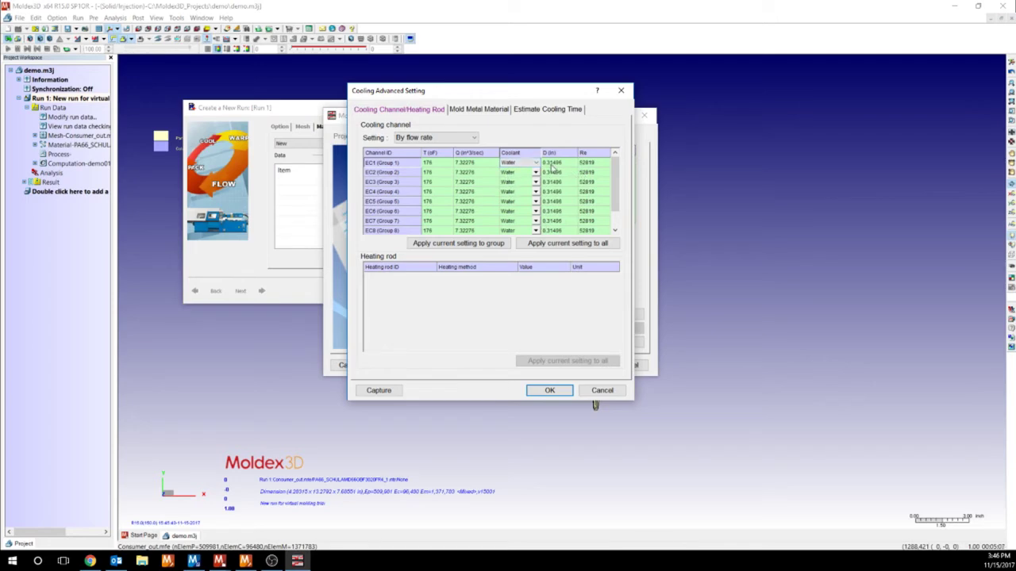
click(565, 163)
click(598, 163)
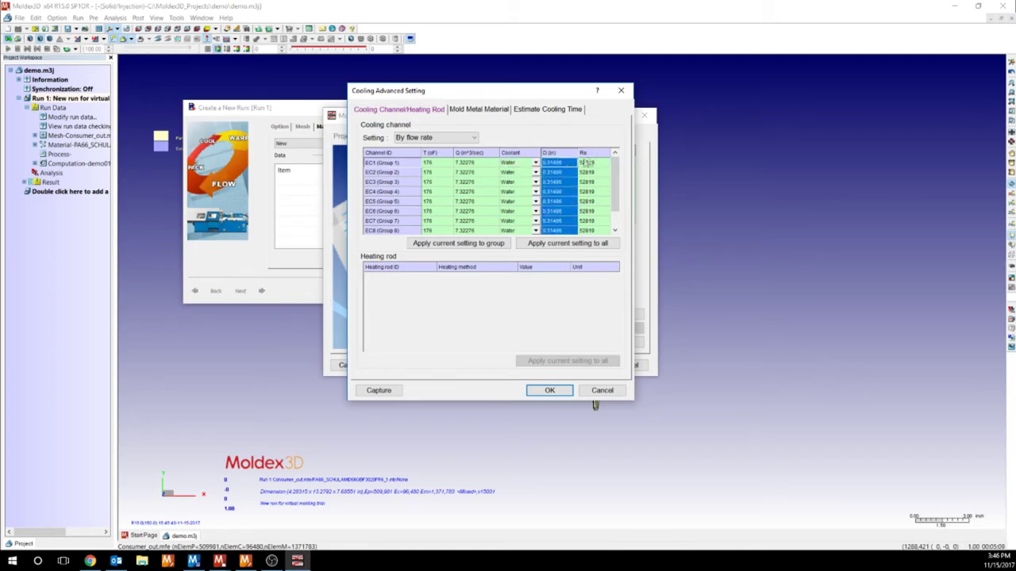
click(549, 164)
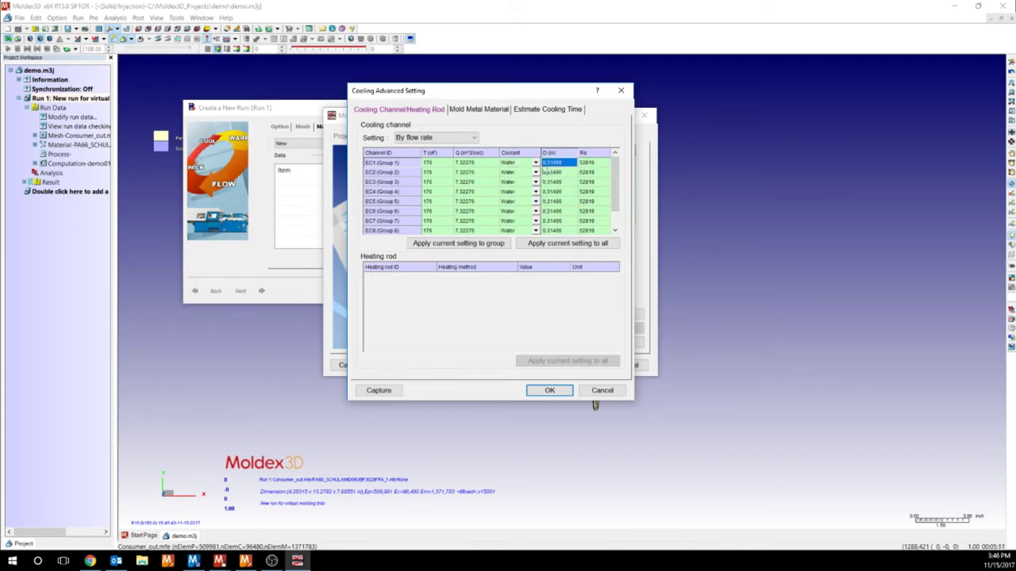
click(591, 164)
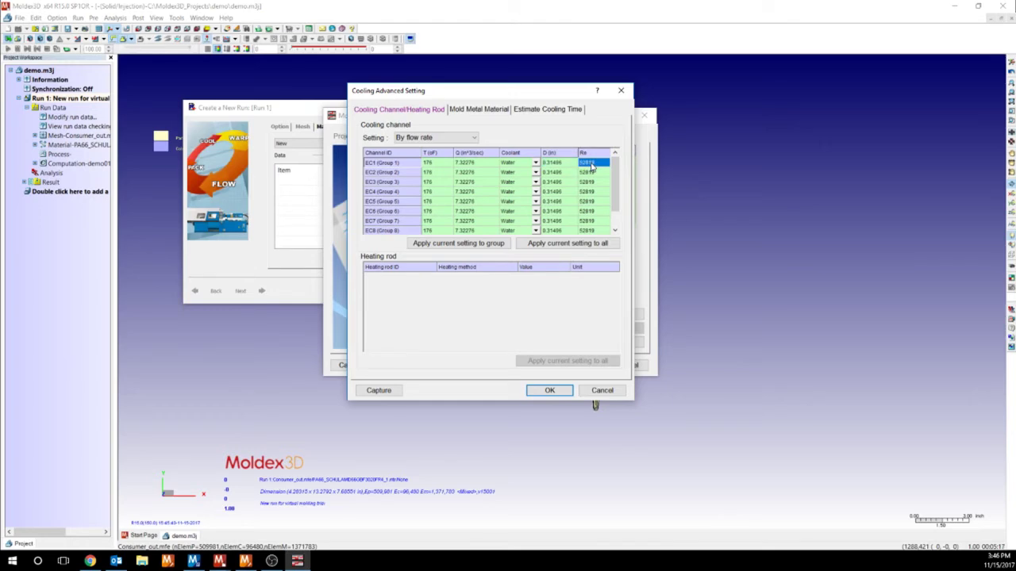
click(550, 390)
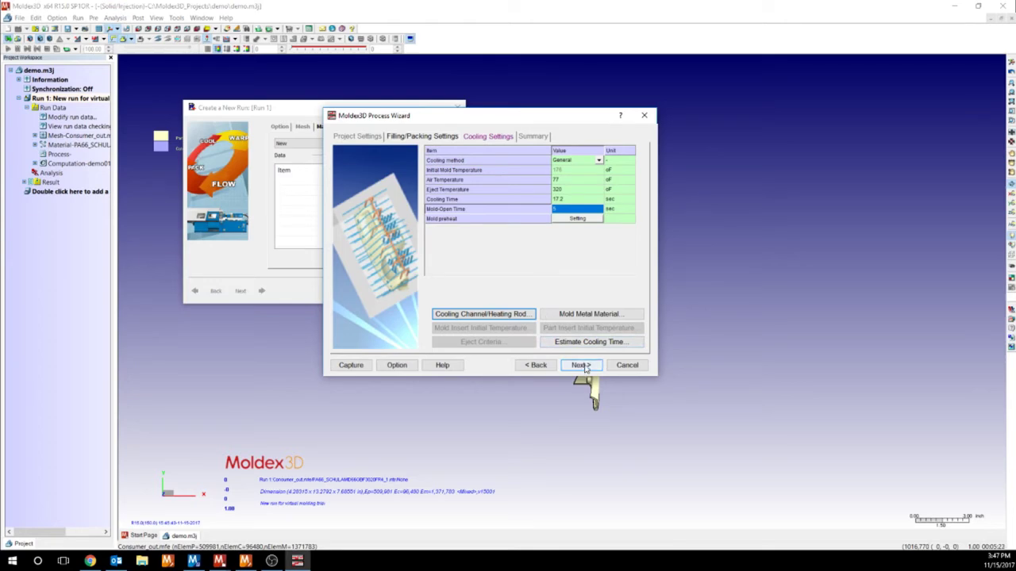
click(590, 314)
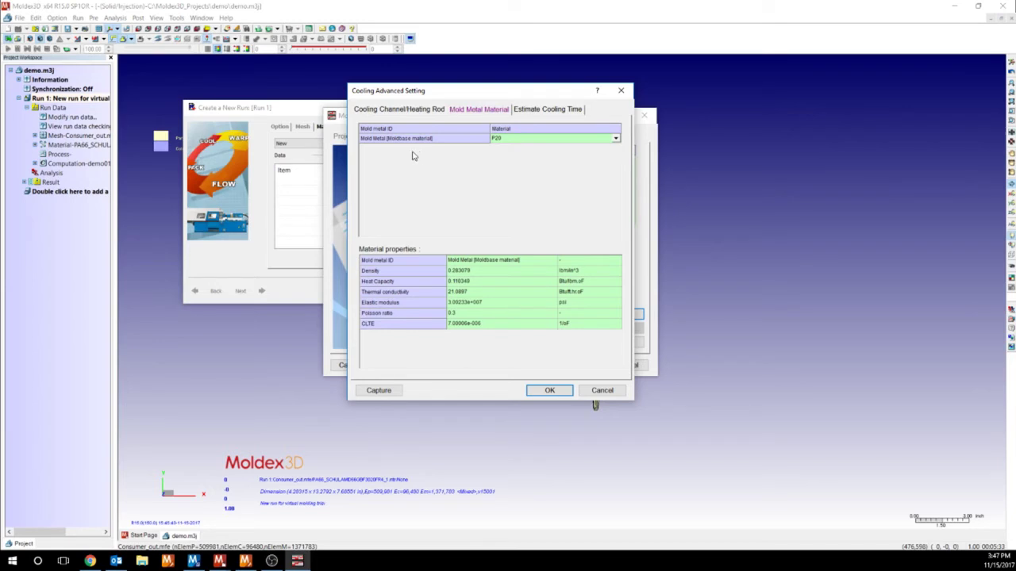
Keep P20 from the mold steel list and finish the wizard, leaving demo_1.pro as the process.
click(616, 138)
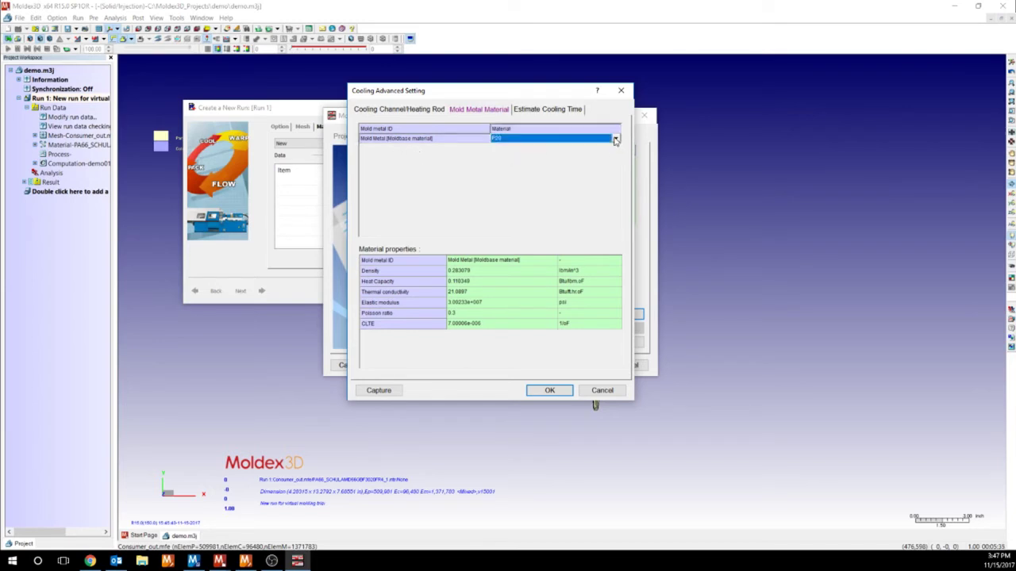
click(616, 138)
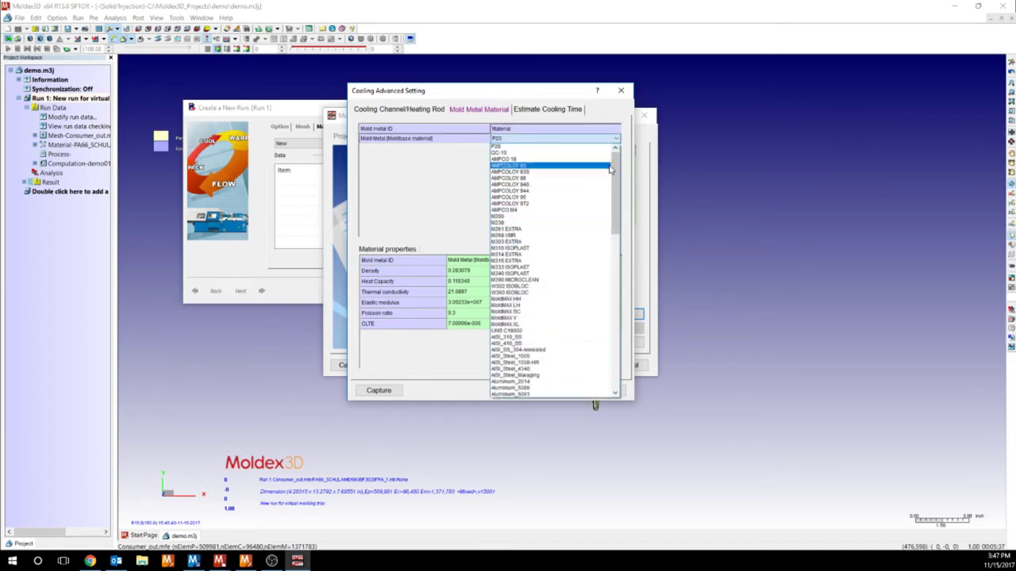
drag(614, 170, 600, 150)
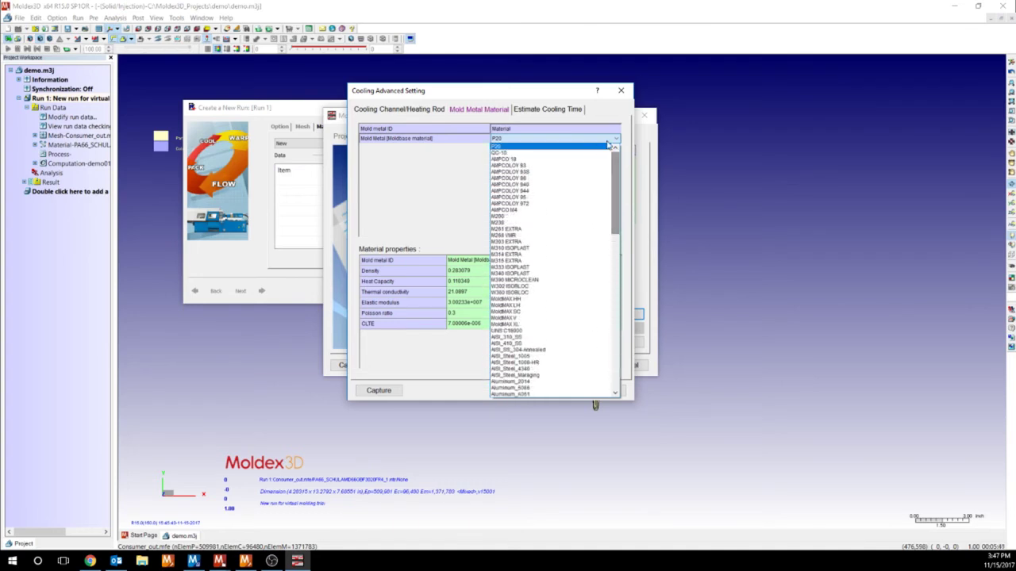
click(508, 147)
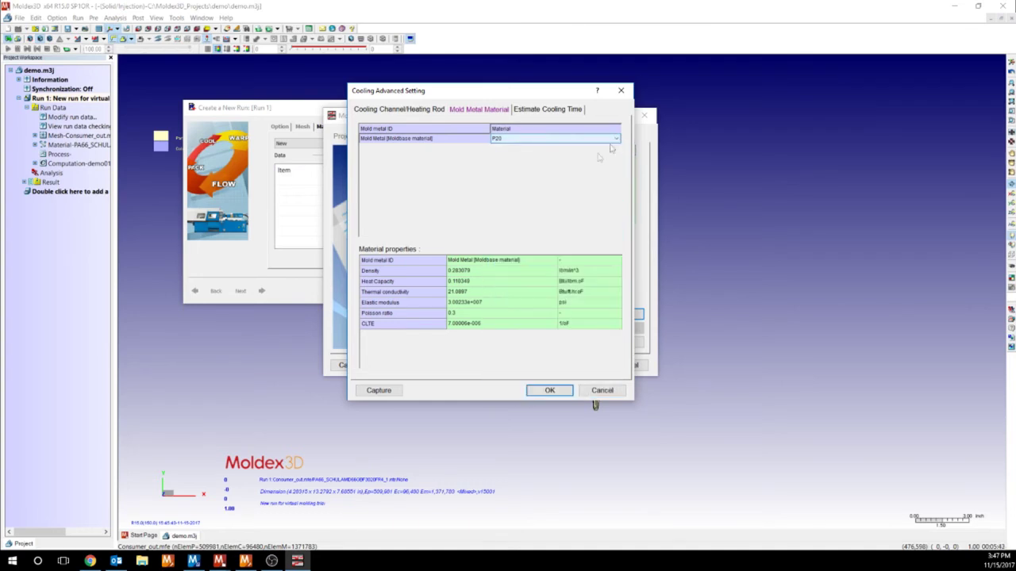
click(548, 389)
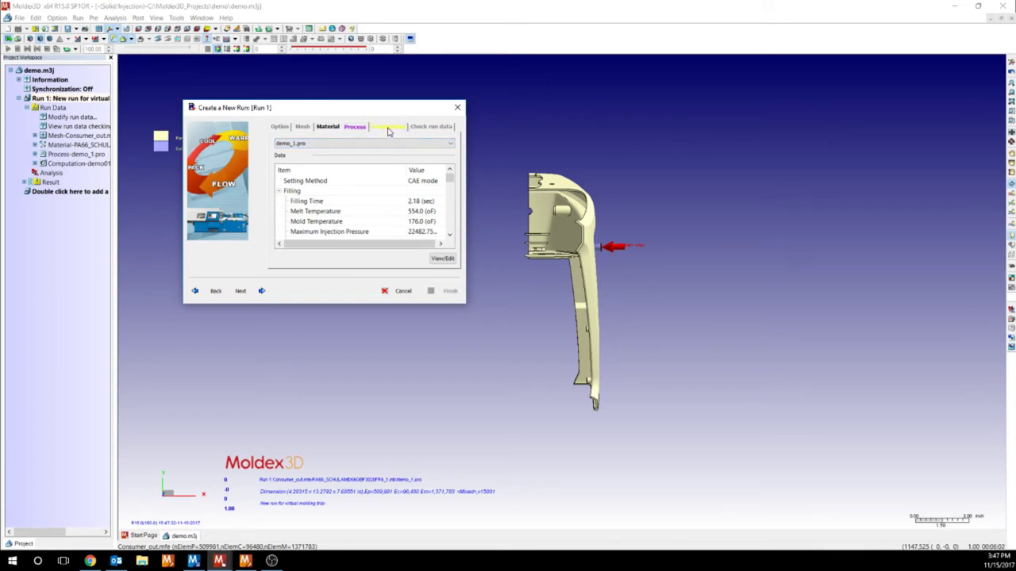
Confirm that the run data checking report shows OK, then finish creating Run 1.
click(388, 129)
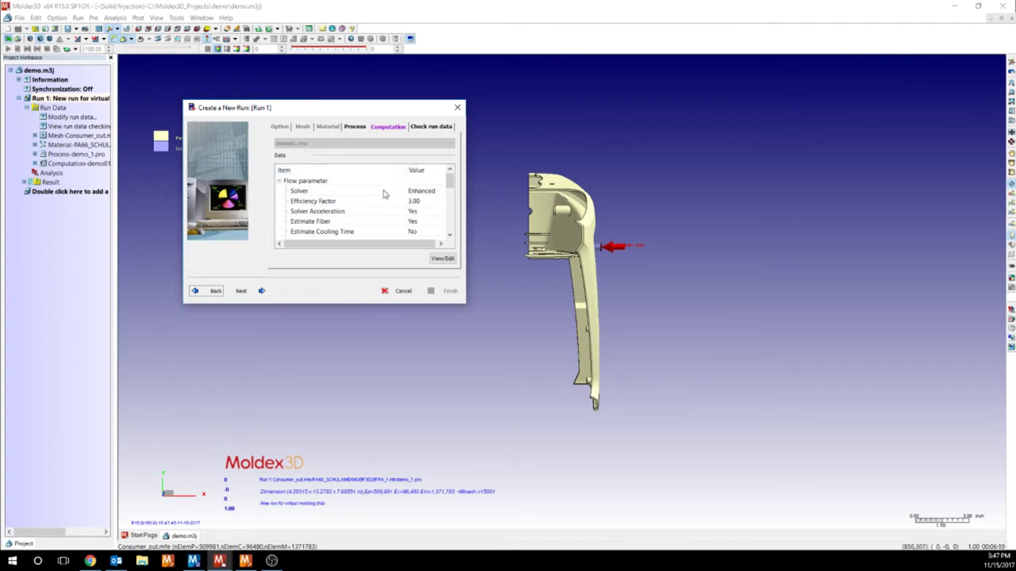
click(431, 126)
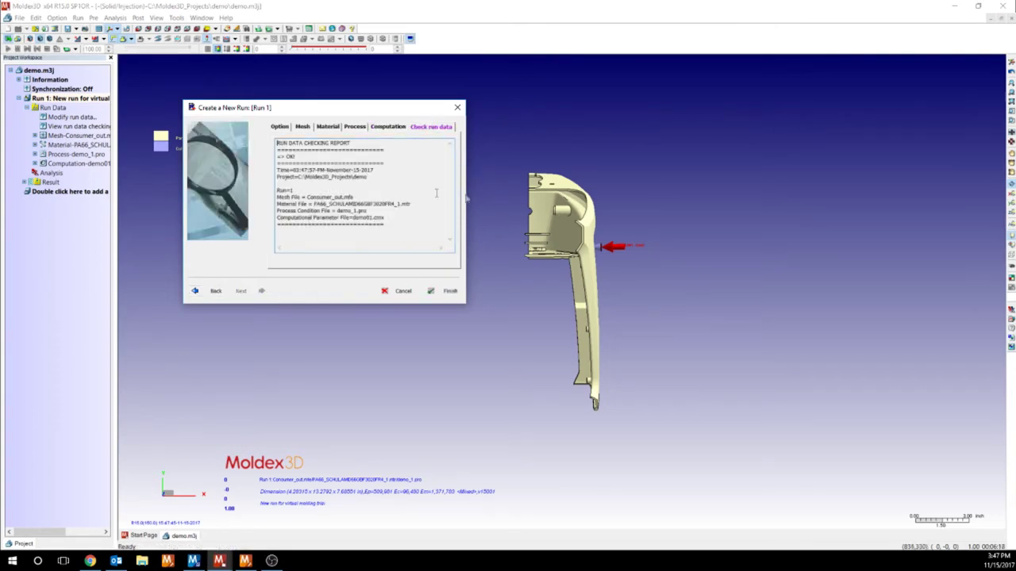
drag(305, 158, 273, 158)
click(297, 157)
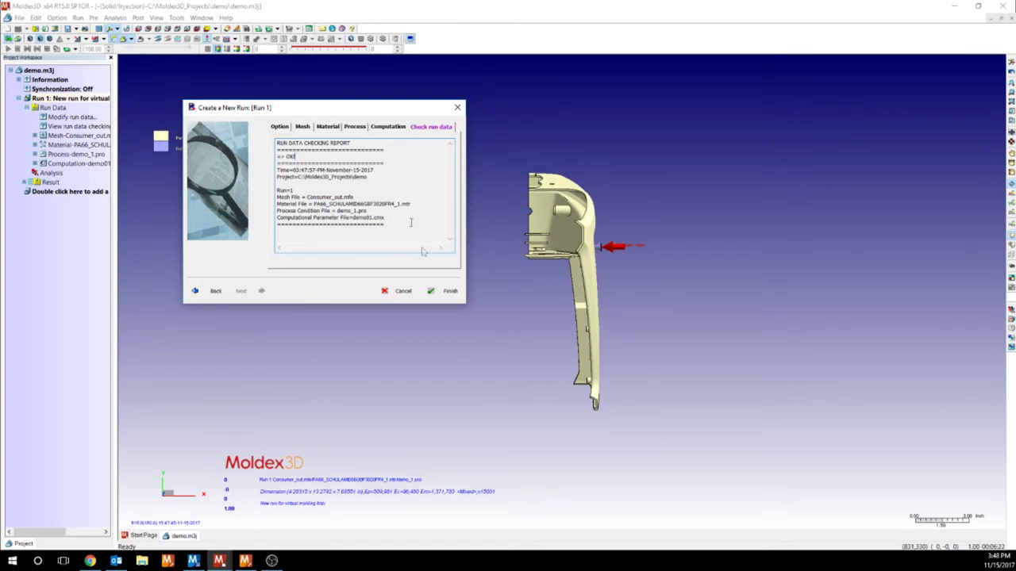
click(446, 292)
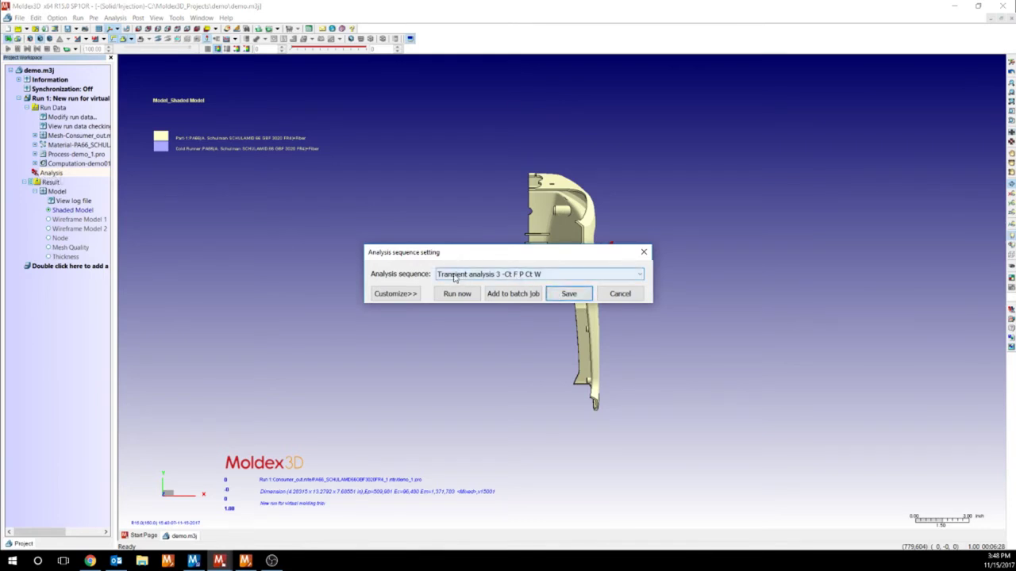
Confirm Transient analysis 3 -Ct F P Ct W as Run 1's analysis sequence.
click(525, 293)
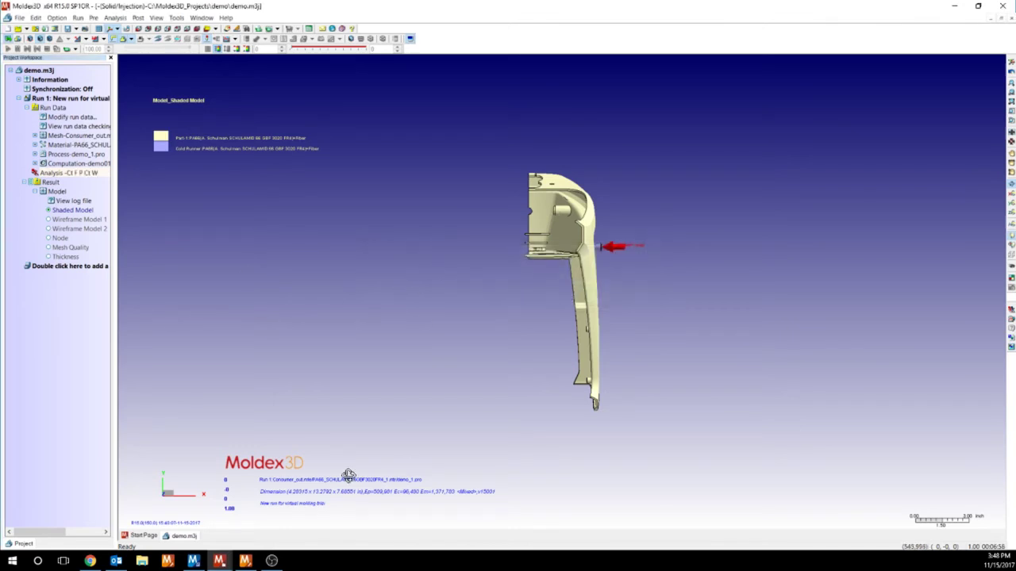
Switch to the solved Consumer project, orbit and zoom the part, and display the filling Temperature result.
mouse_move(219, 560)
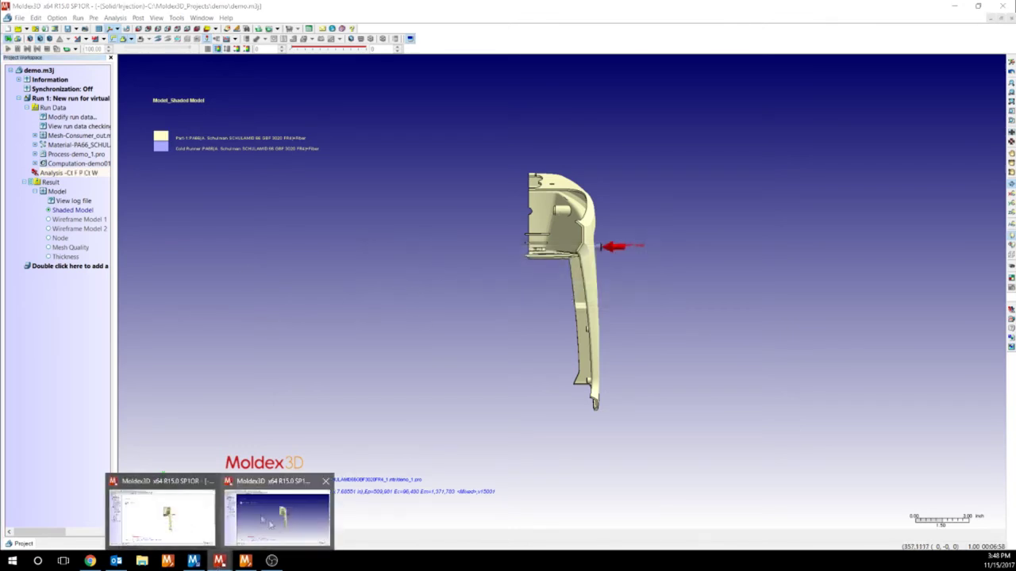
click(162, 516)
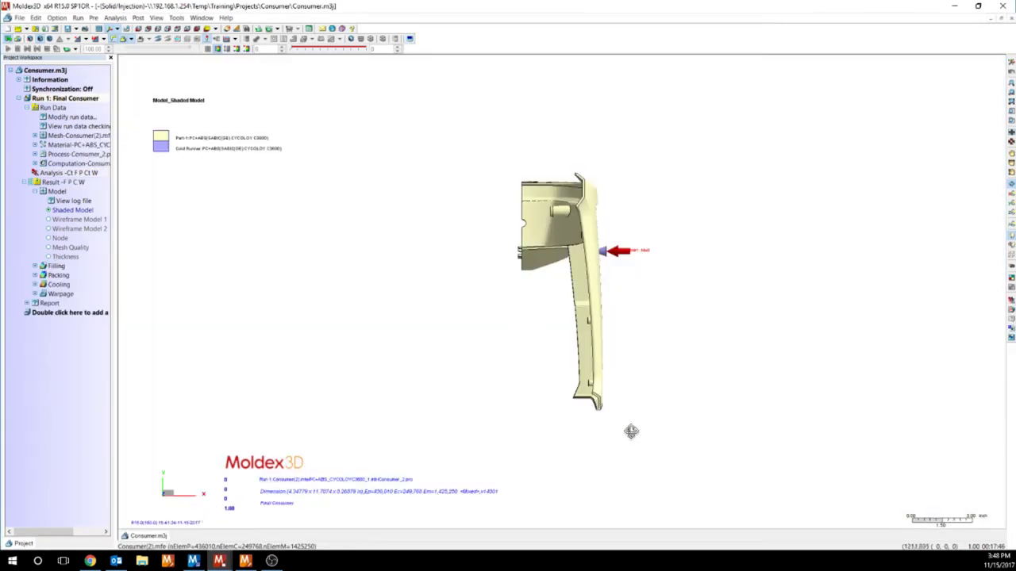
drag(631, 431, 619, 243)
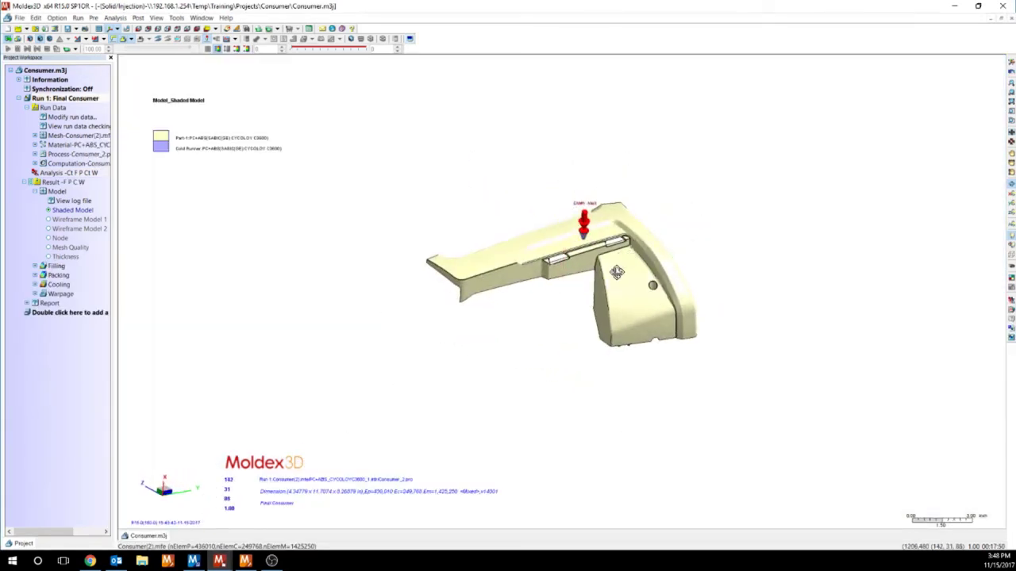
scroll(617, 272, up, 3)
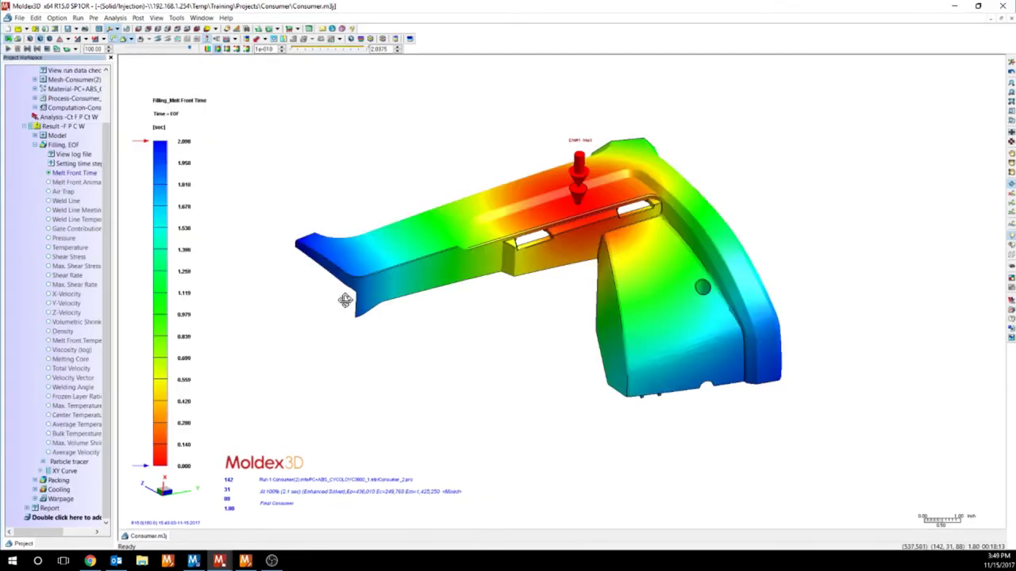
drag(567, 335, 601, 312)
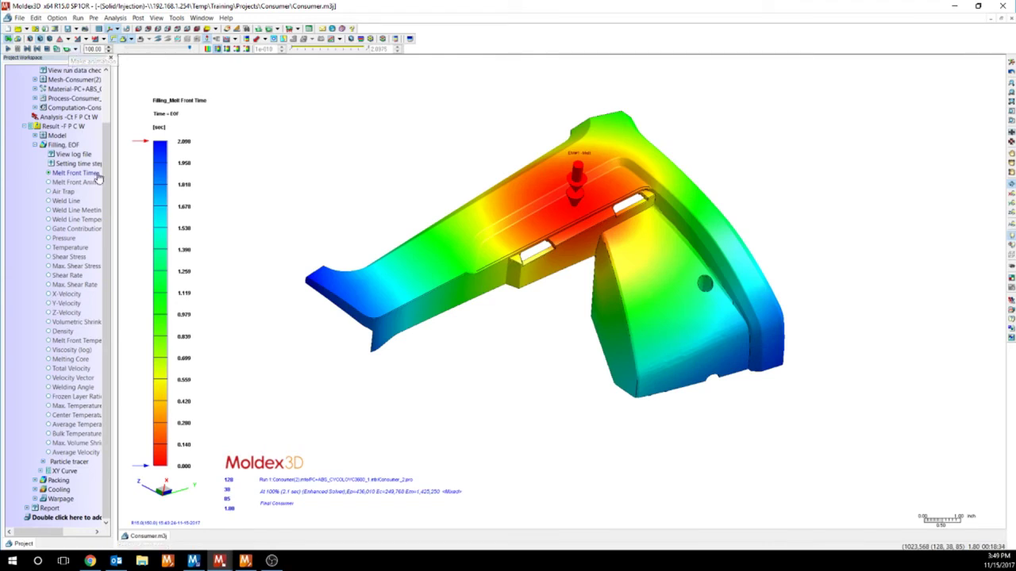
click(63, 248)
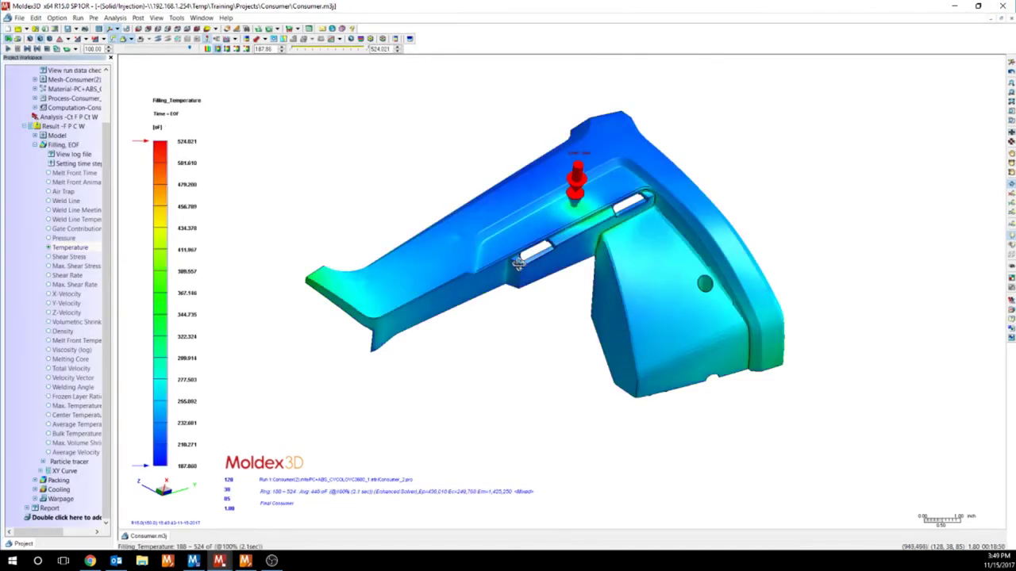
Orbit the temperature-coloured Consumer part to inspect it.
middle_drag(521, 273, 456, 214)
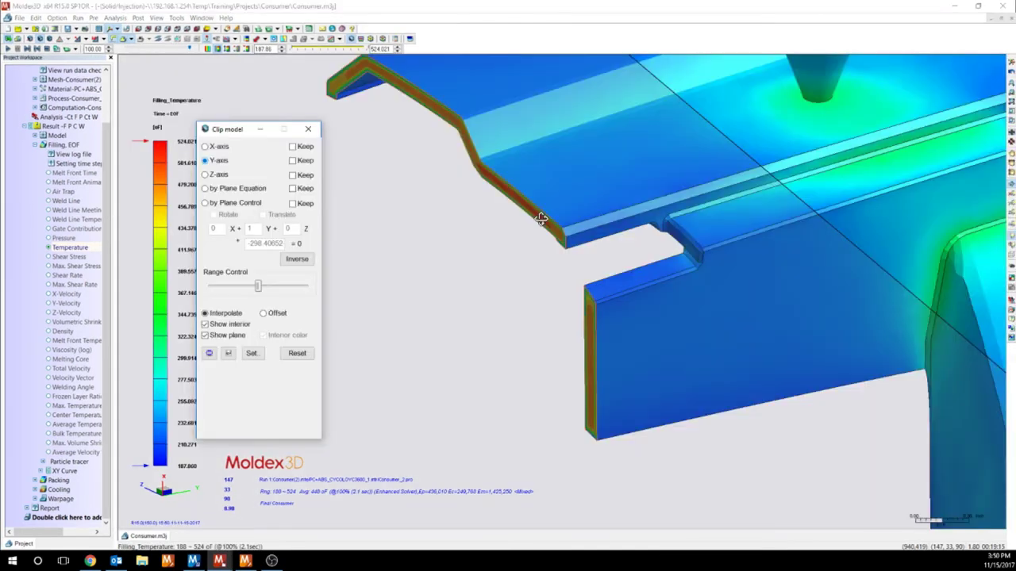
Zoom in on the clipped top plate edge, then remove the clip to restore the full part.
middle_drag(555, 230, 655, 294)
scroll(624, 243, up, 4)
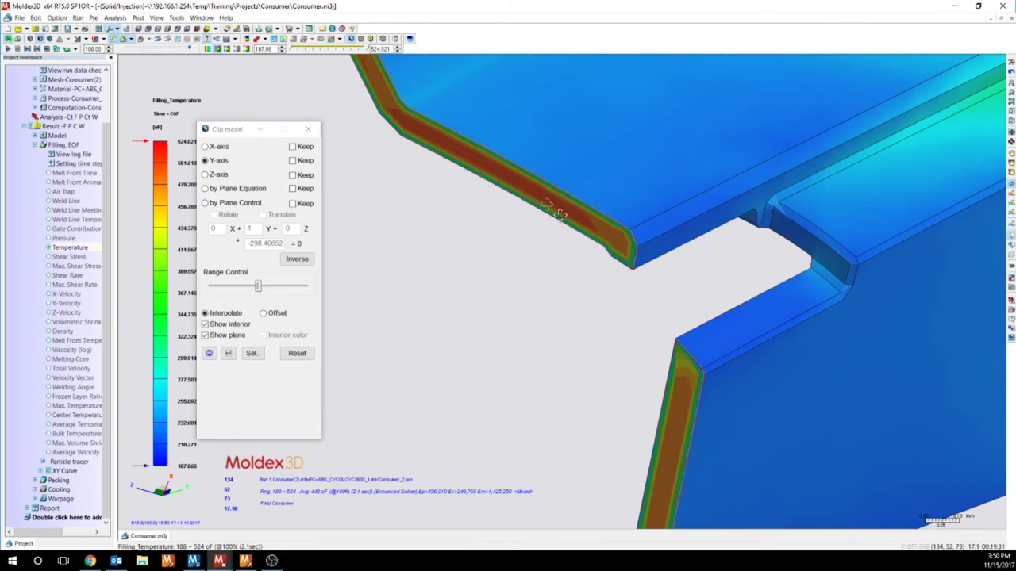
click(308, 128)
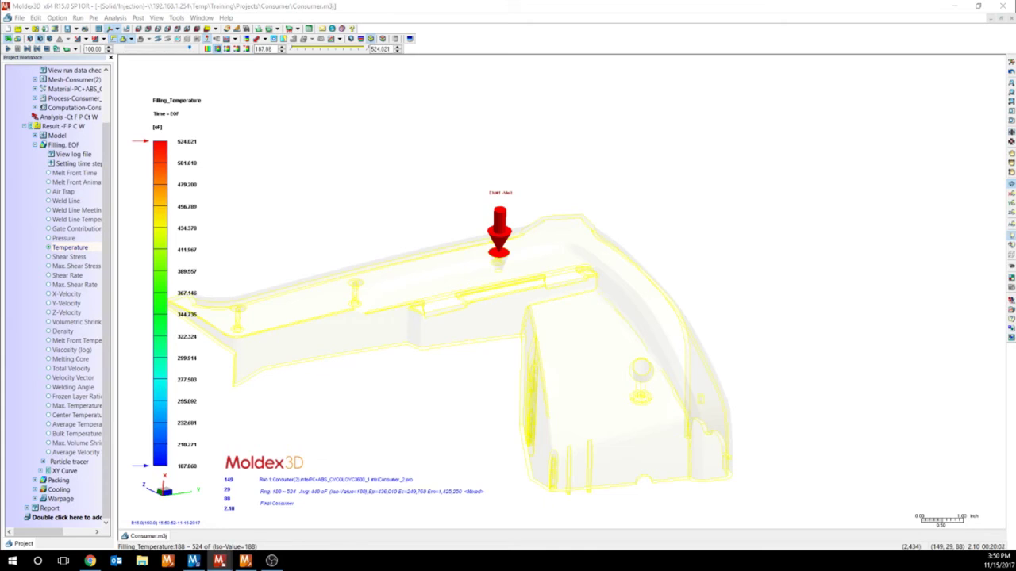
Raise the temperature iso-surface slider to about 456.789 °F.
drag(190, 116, 107, 133)
click(99, 205)
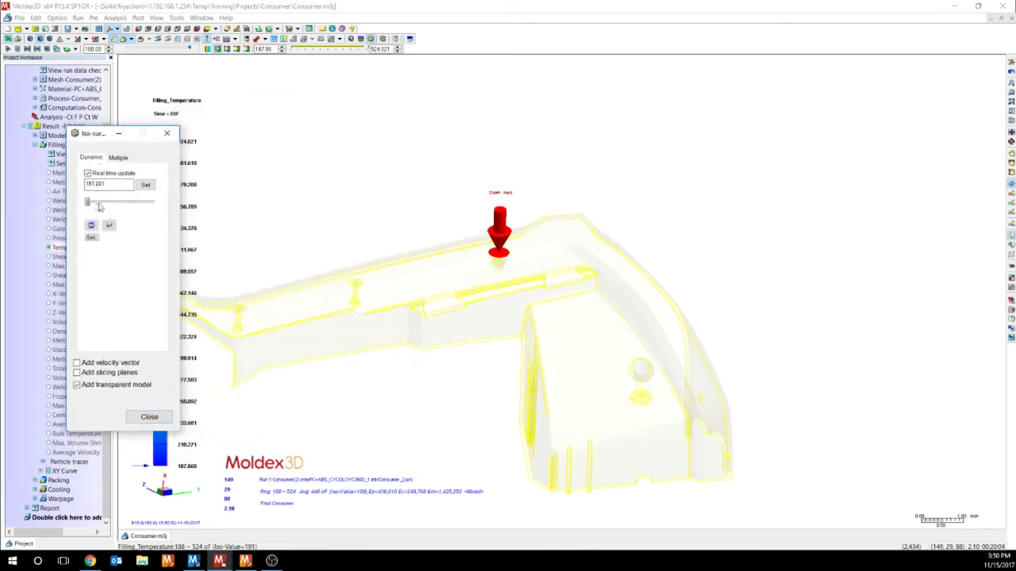
drag(99, 207, 150, 204)
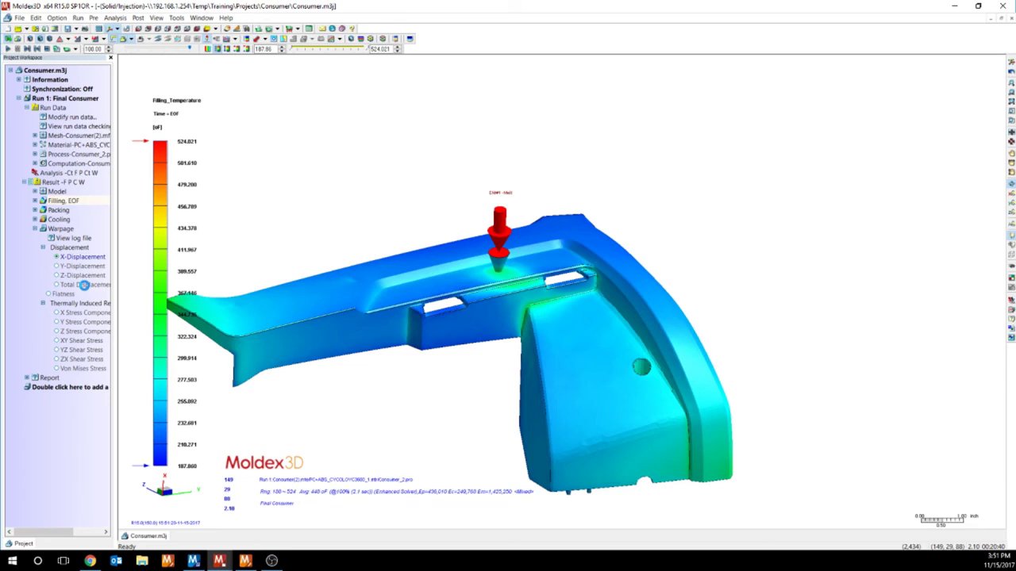
Display warpage total displacement on a scaled deformed mesh with scale factor 5.
click(84, 284)
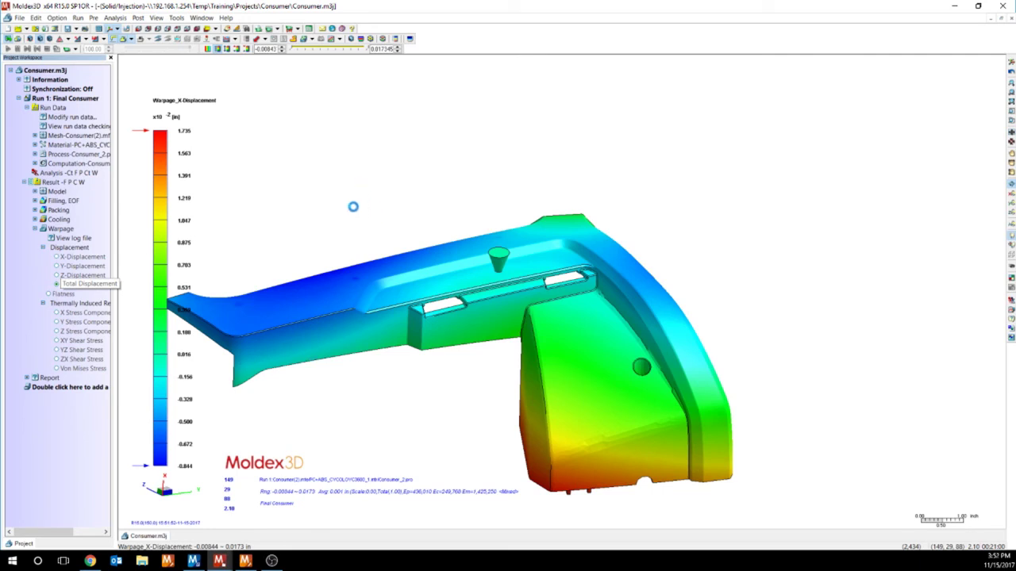
right_drag(351, 209, 317, 219)
click(291, 38)
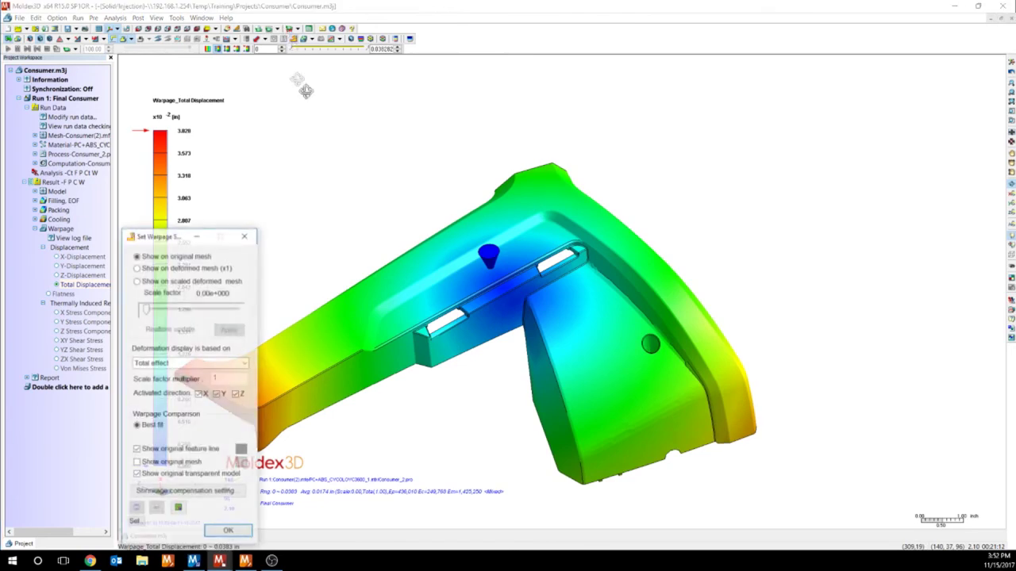
drag(204, 234, 124, 127)
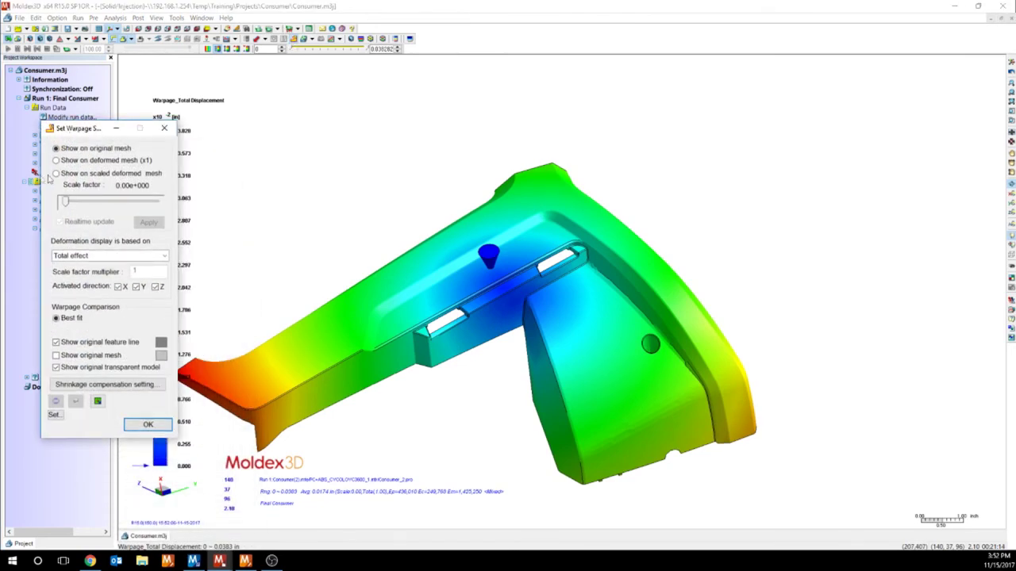
click(56, 173)
right_drag(359, 319, 317, 310)
double_click(99, 204)
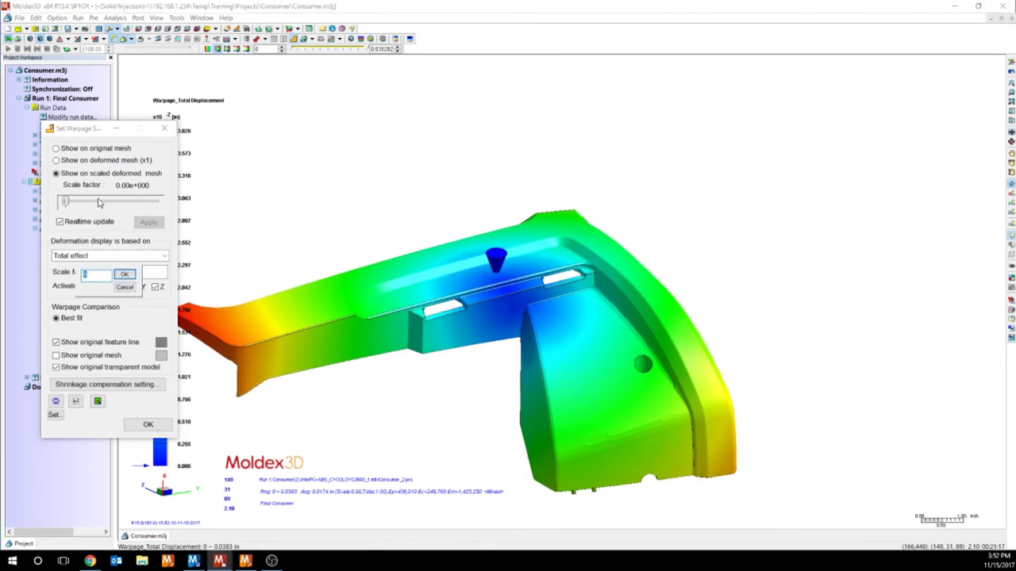
text(5)
key(Return)
Inspect the deformed part from several angles, accept the warpage settings, and close the Consumer window.
right_drag(238, 409, 191, 421)
right_drag(359, 402, 359, 436)
right_drag(690, 435, 601, 333)
drag(83, 132, 1, 135)
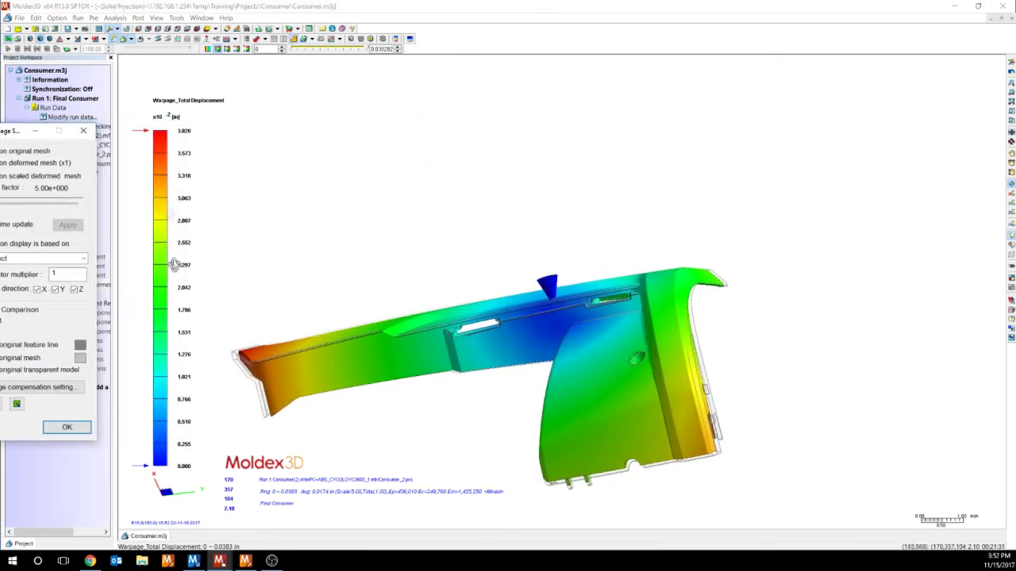
drag(10, 133, 148, 151)
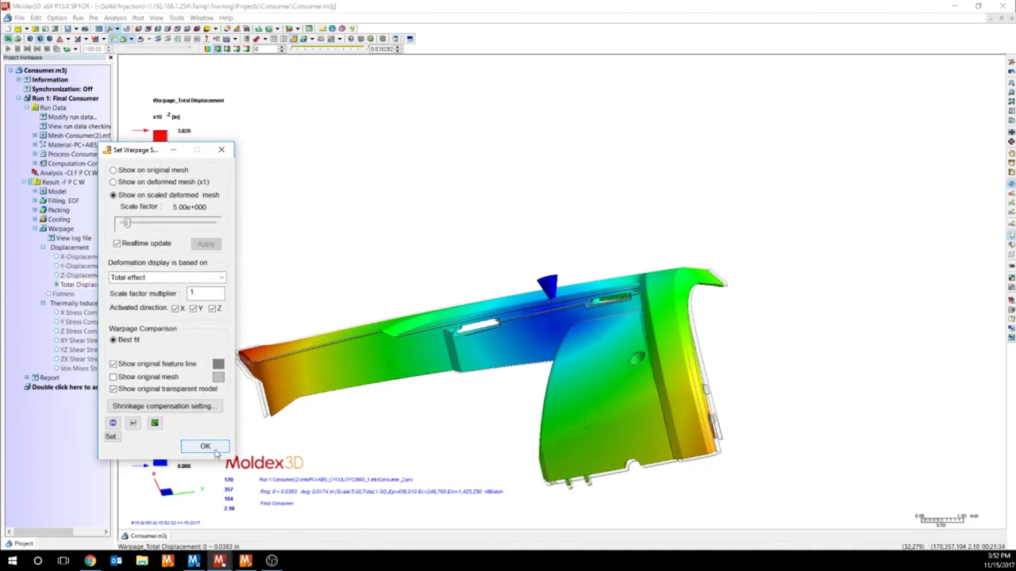
click(205, 446)
right_drag(261, 260, 468, 313)
right_drag(476, 368, 472, 238)
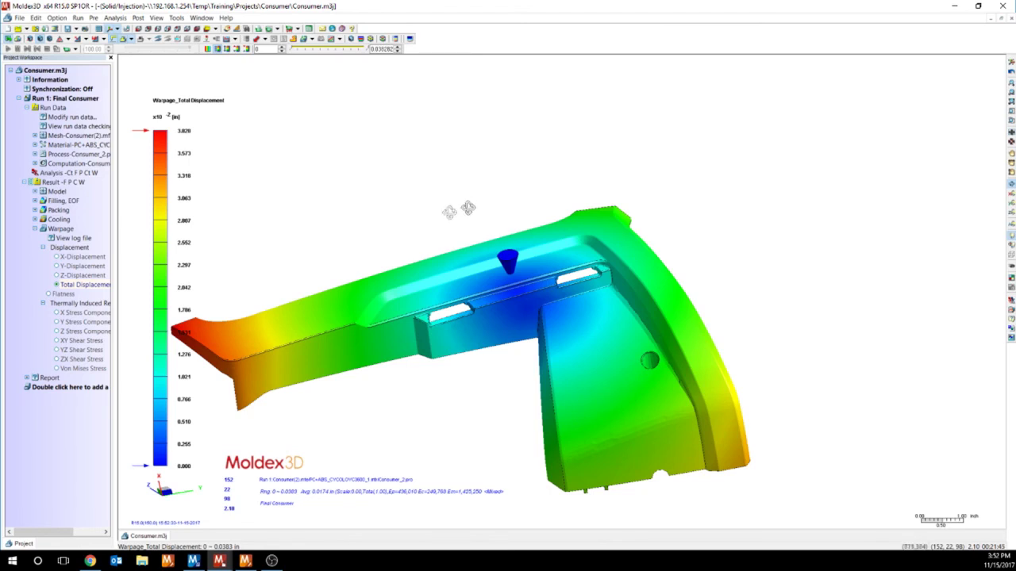
click(1002, 6)
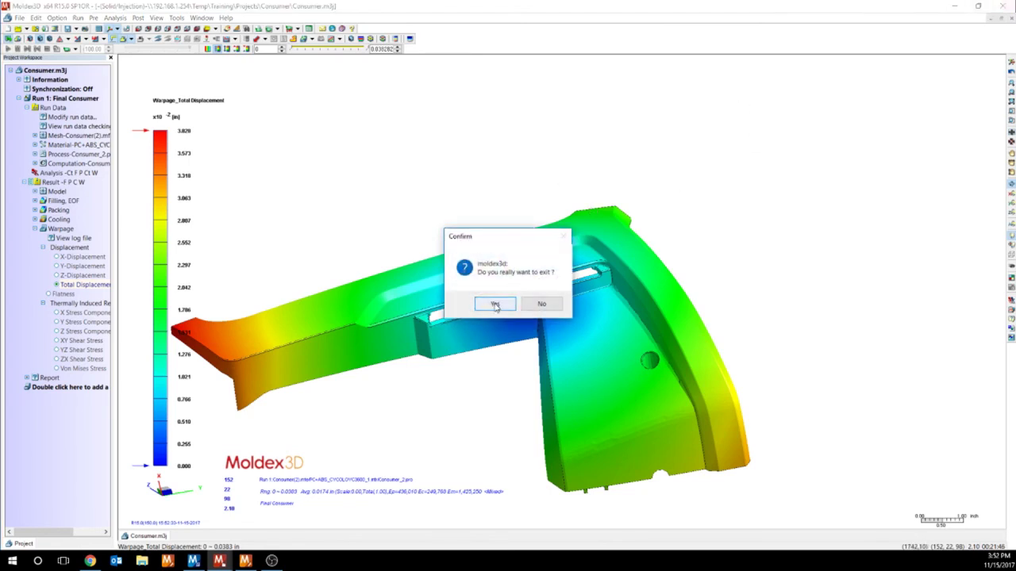
Confirm exiting the Consumer project, then minimise the demo project and CADdoctor windows.
click(494, 305)
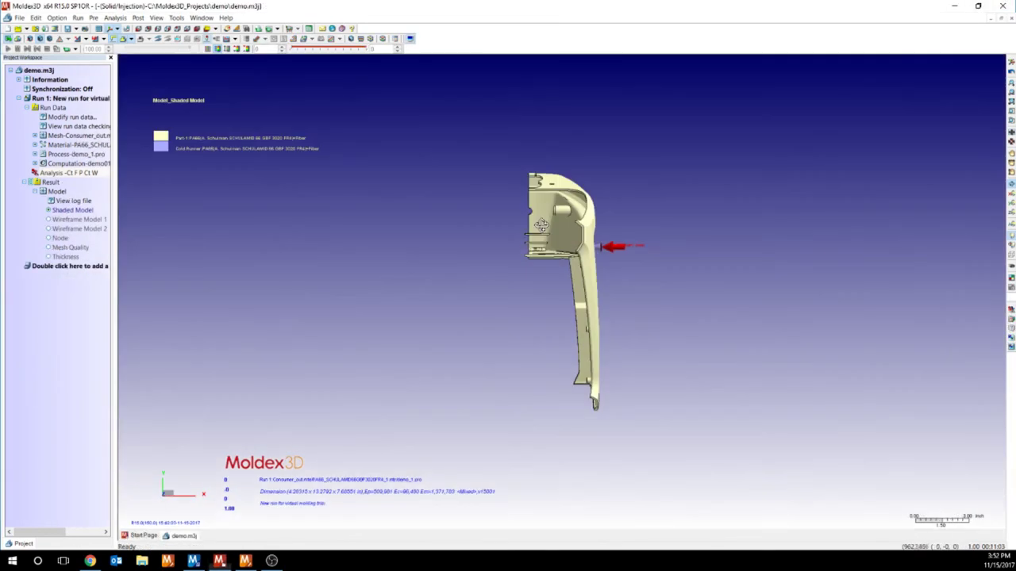
click(955, 8)
click(955, 8)
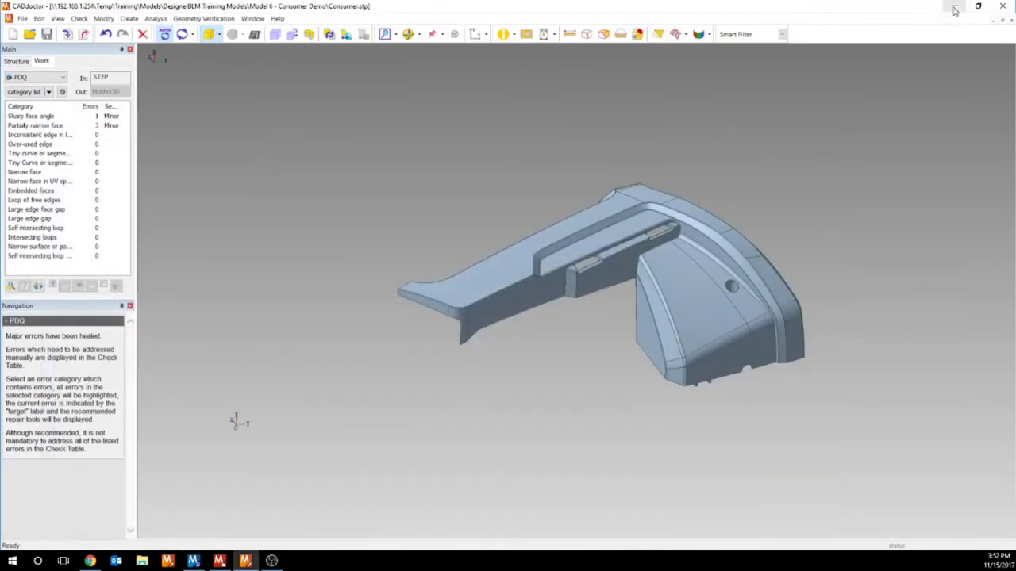
Minimise the last window and select only the CADdoctor shortcut on the desktop.
click(955, 10)
drag(561, 361, 408, 122)
click(497, 172)
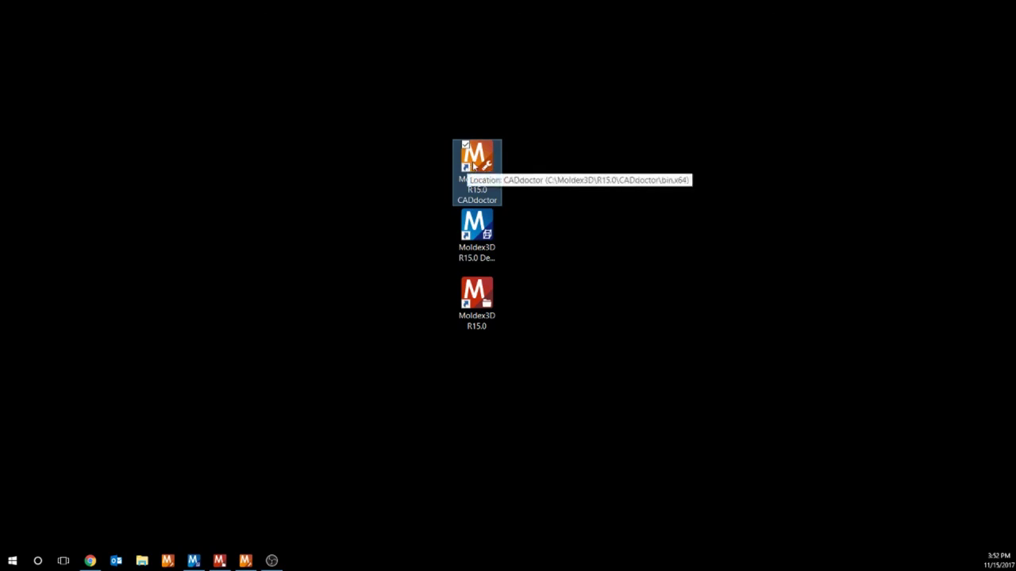
click(482, 238)
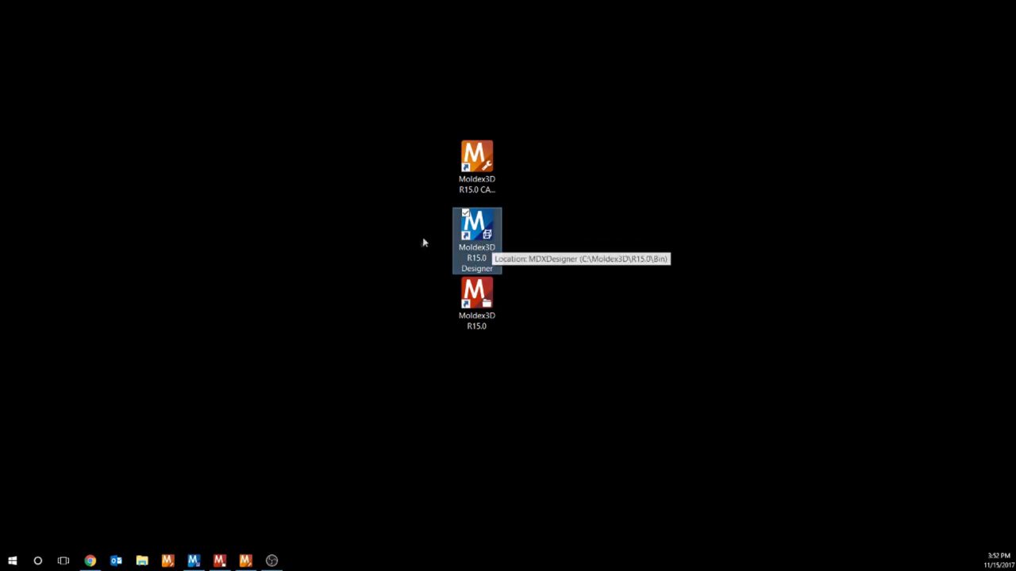
click(492, 313)
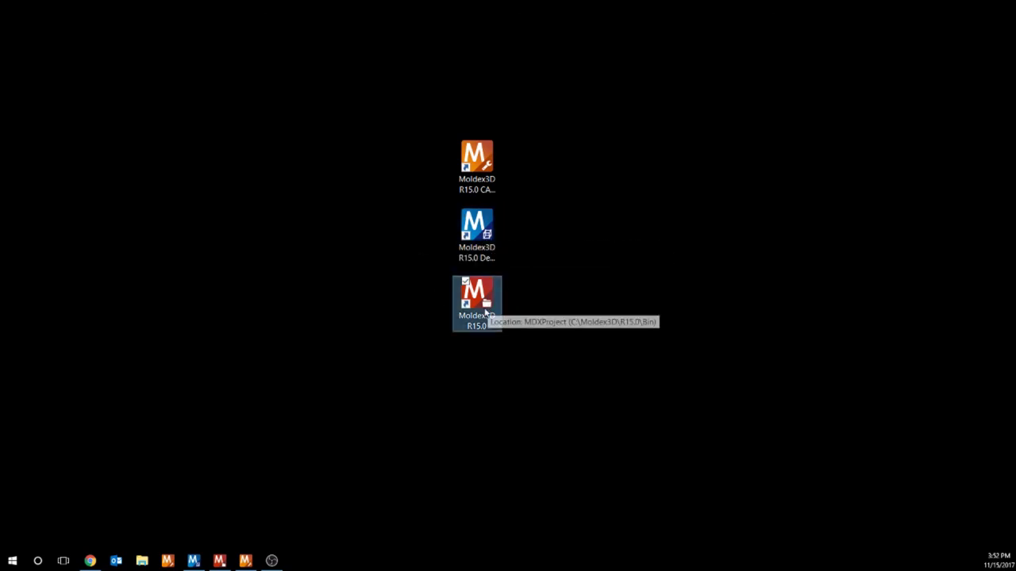